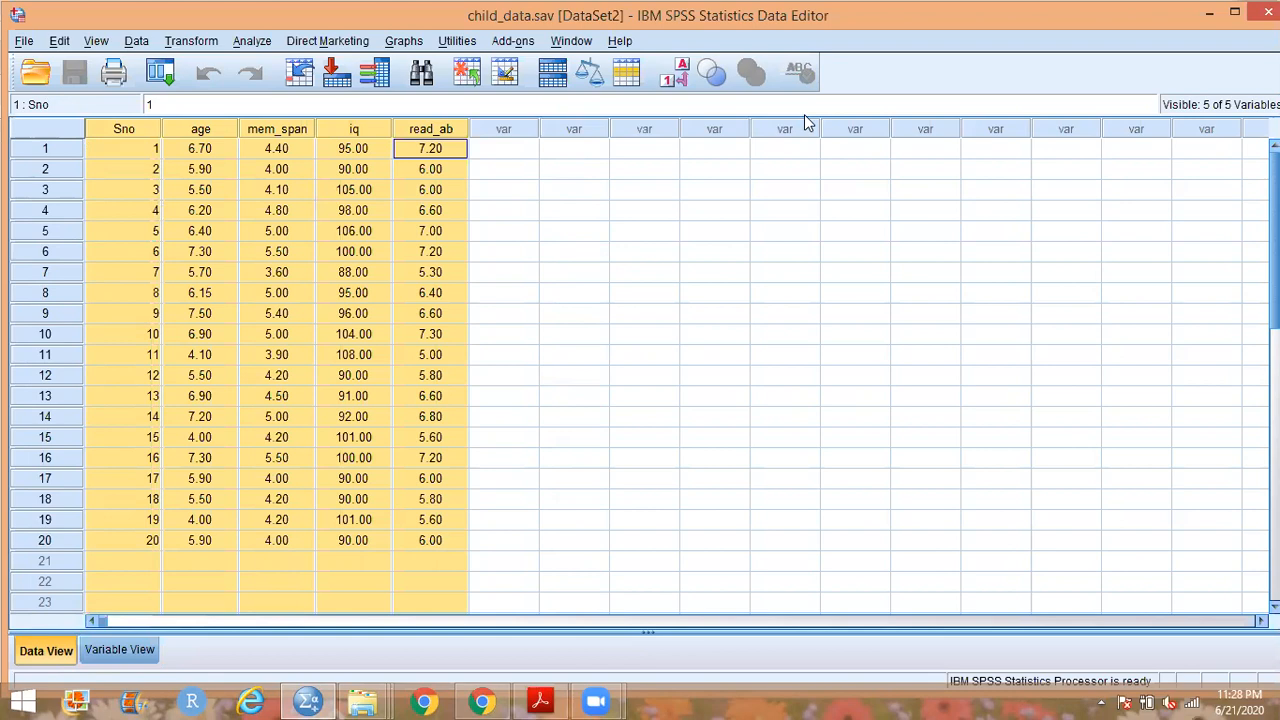
Open the recently used data file examrevision.sav from the ENGLISH_Workshop folder.
key(alt+Tab)
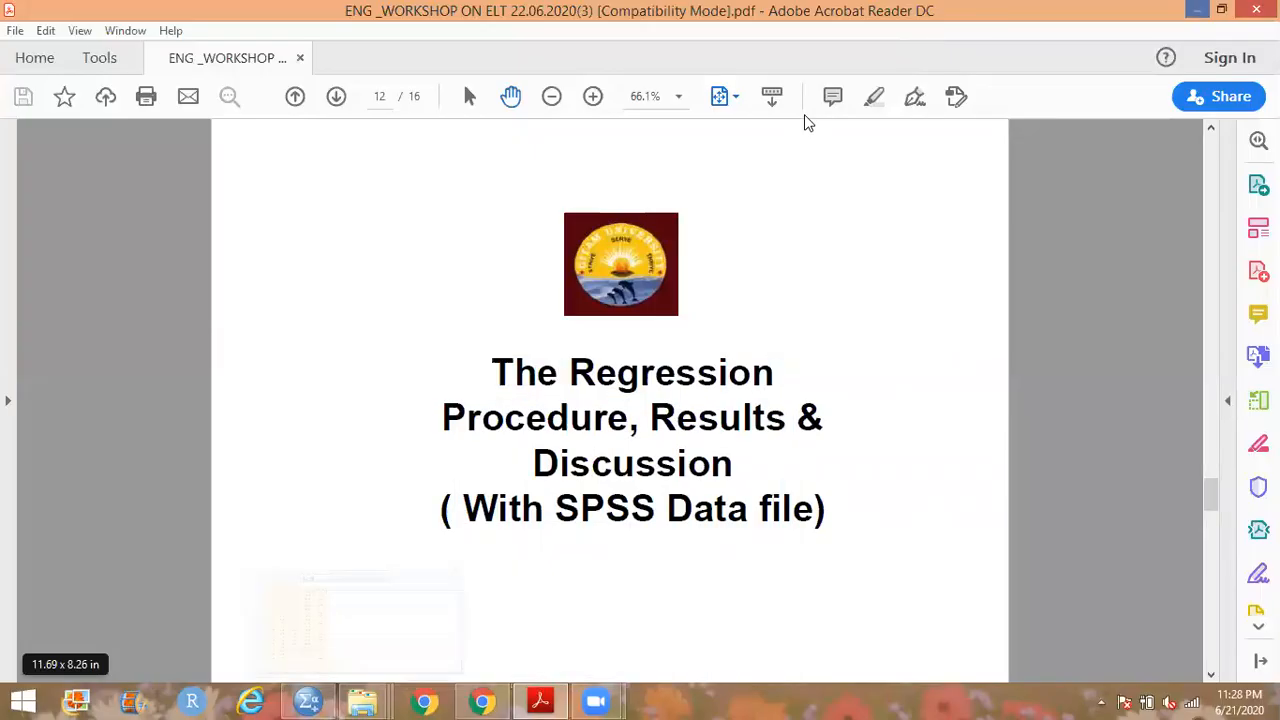
click(308, 700)
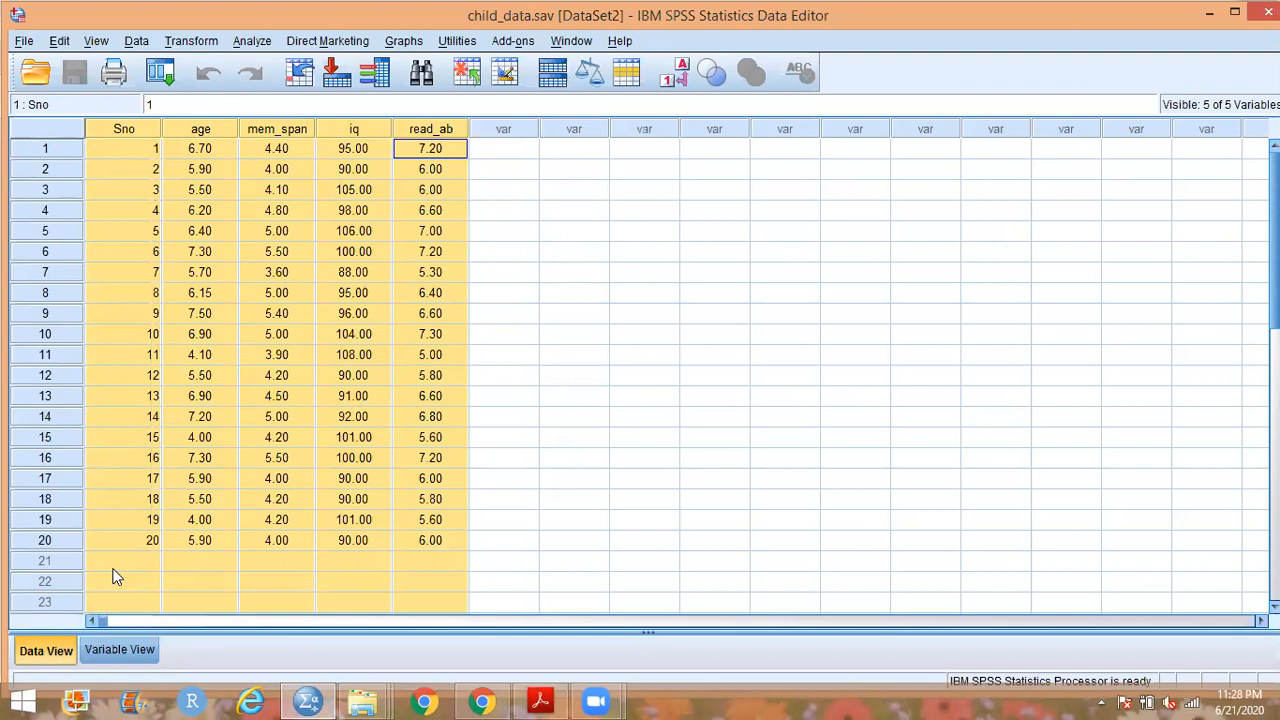
click(28, 40)
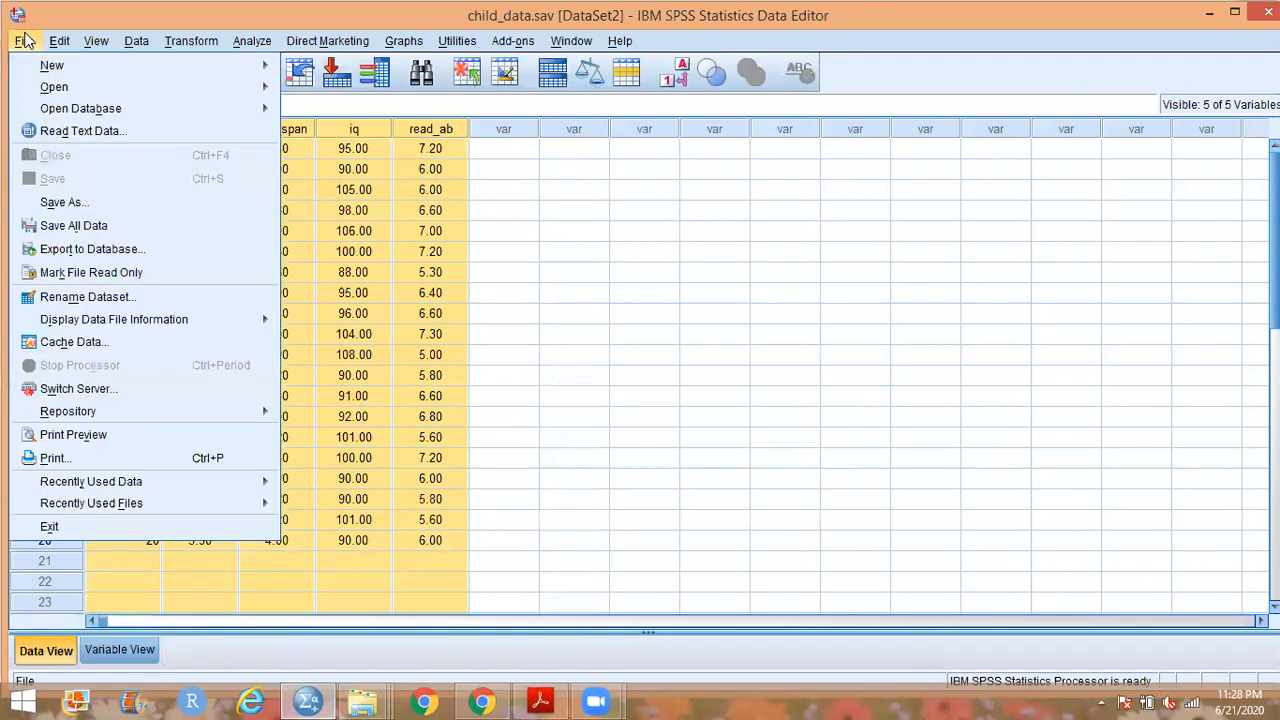
mouse_move(112, 486)
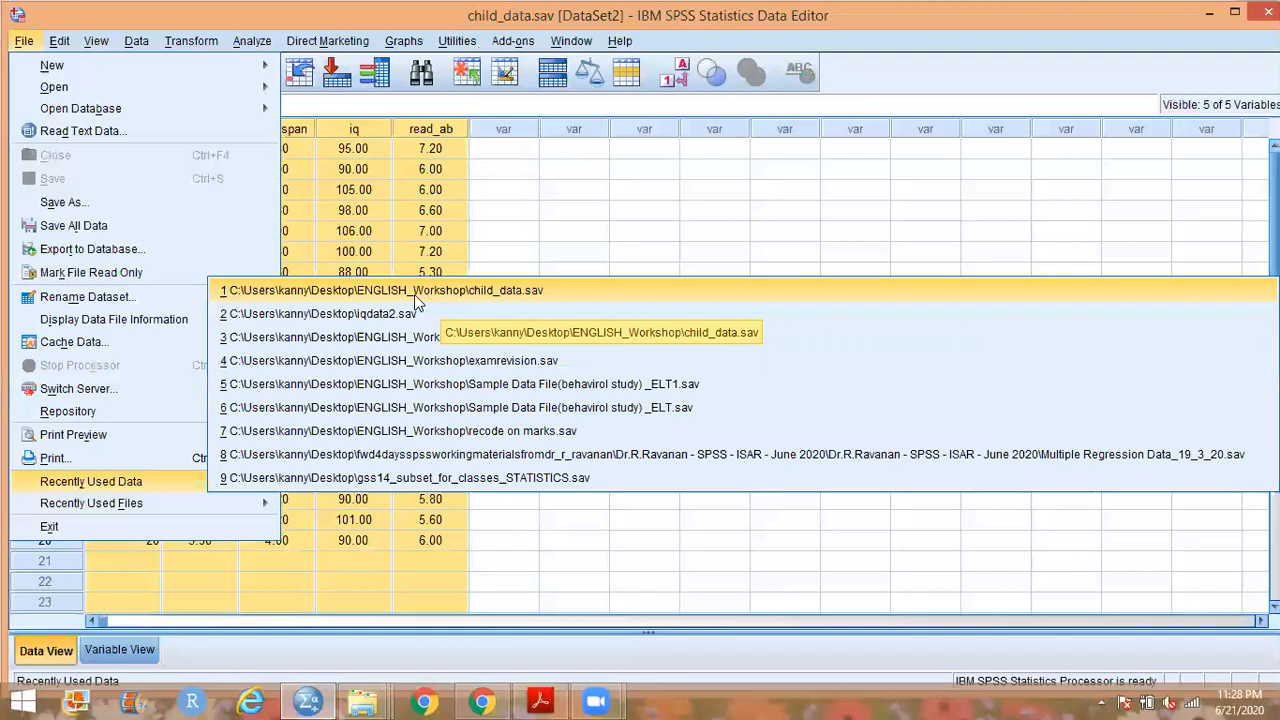
click(490, 362)
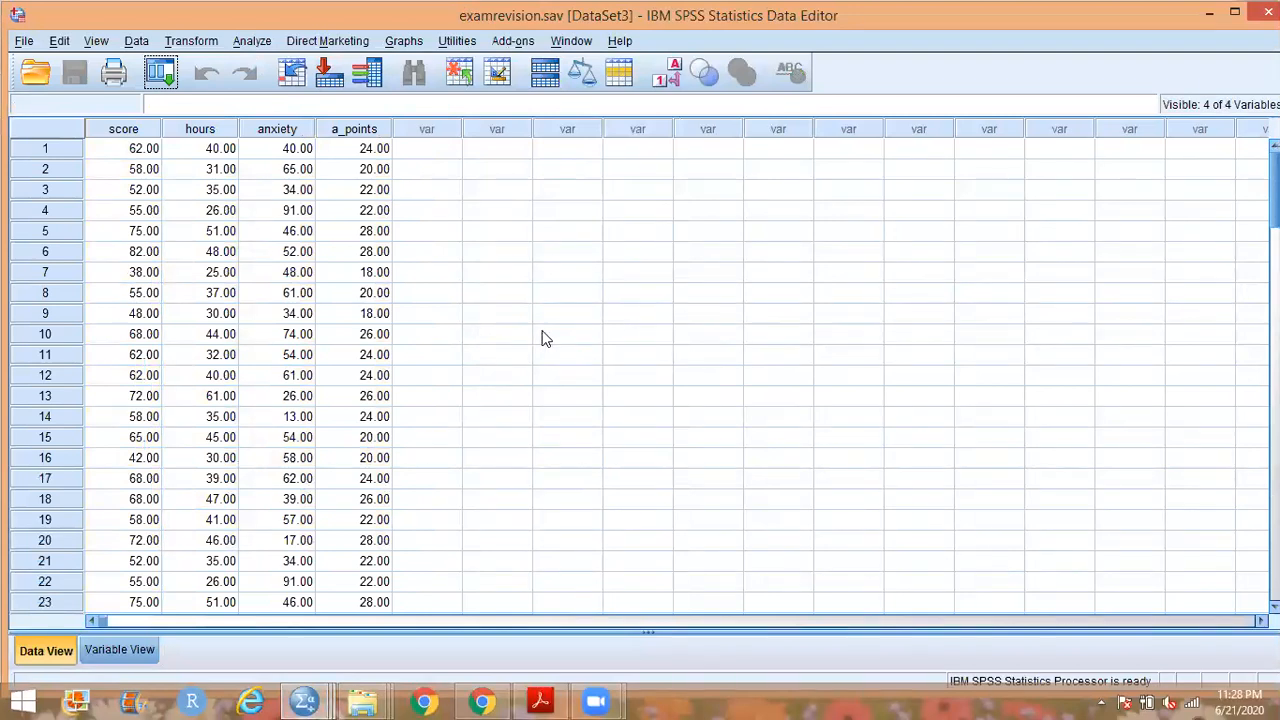
Review the variable definitions, widening the Label column to show the full labels, and return to the data values.
click(130, 653)
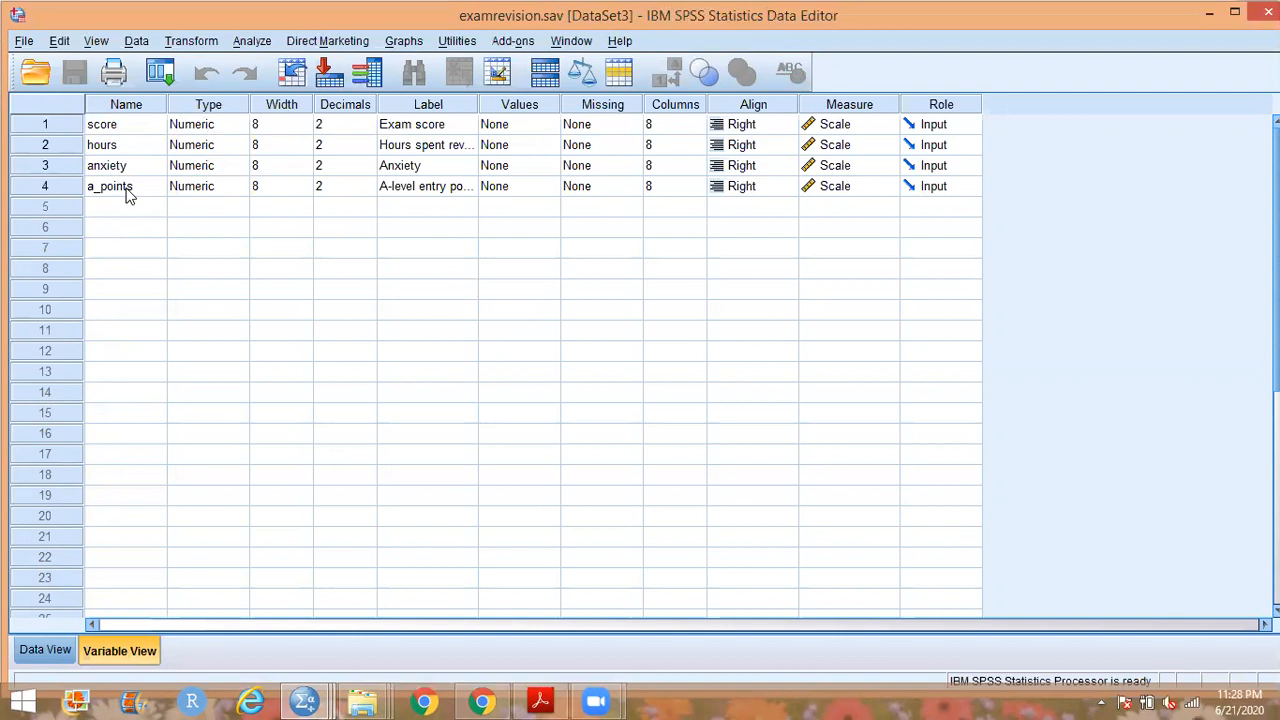
drag(478, 100, 588, 100)
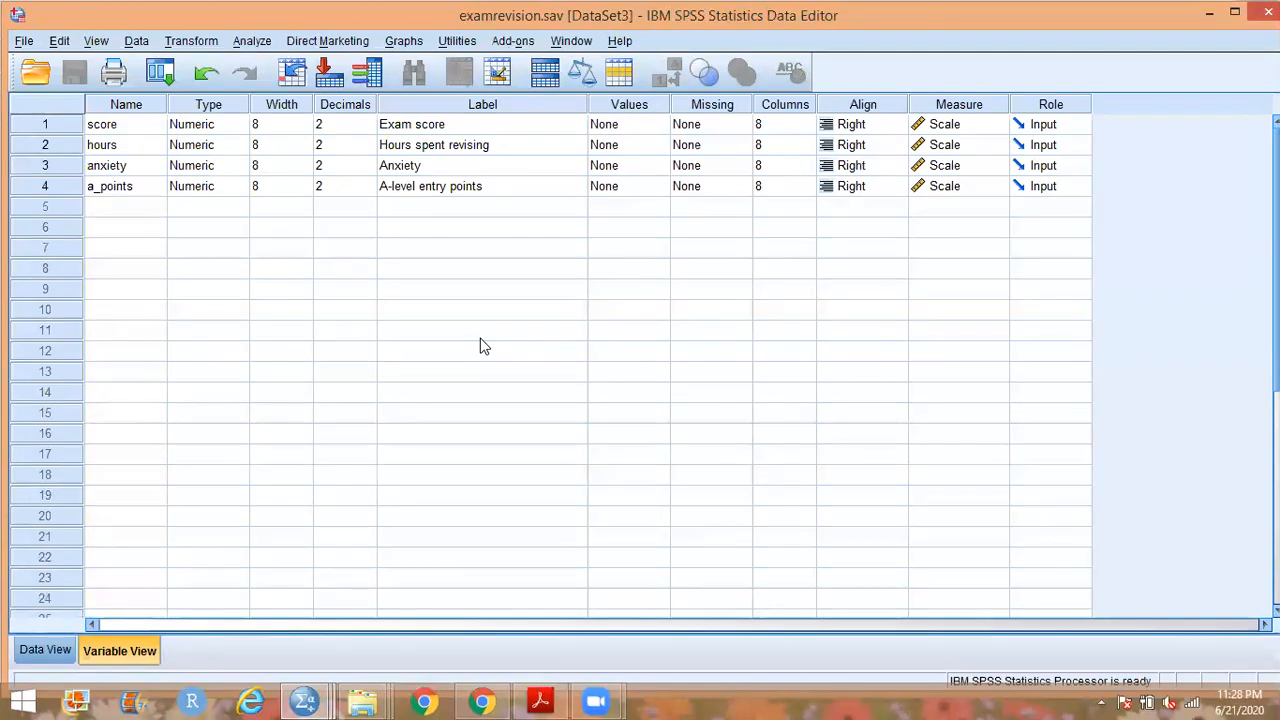
click(45, 650)
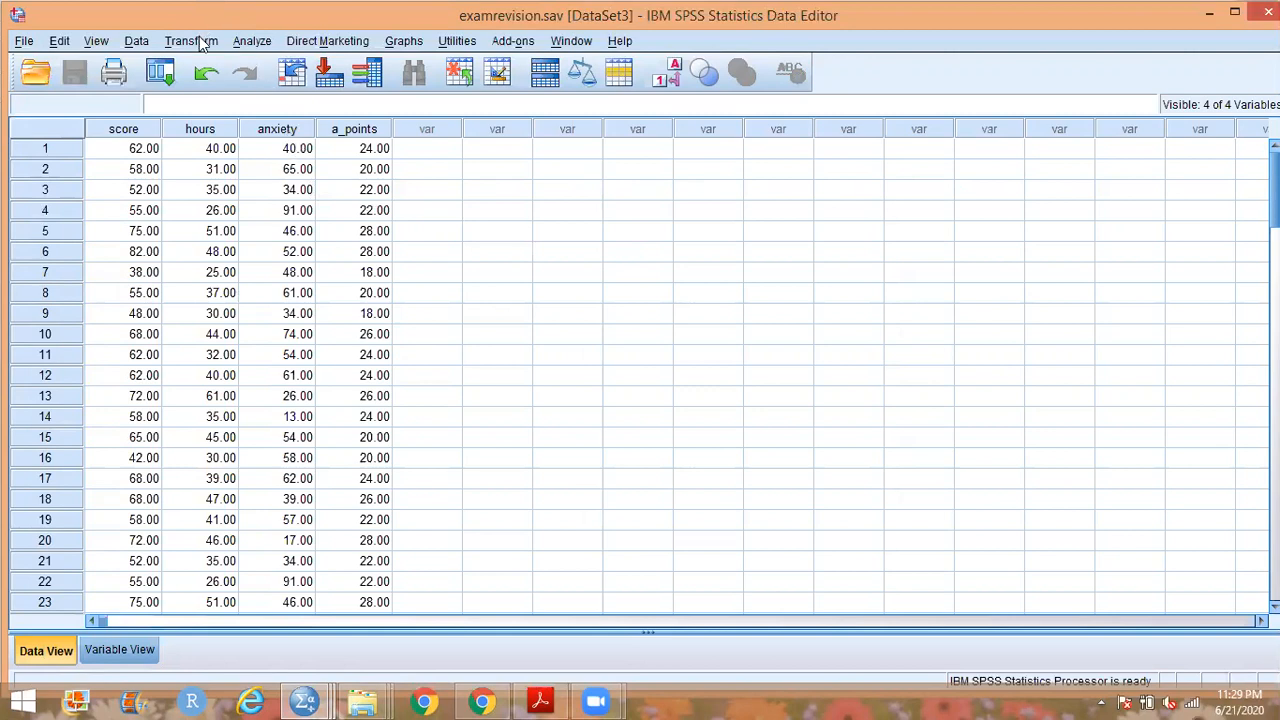
Start a linear regression analysis with Exam score as the dependent variable.
click(250, 41)
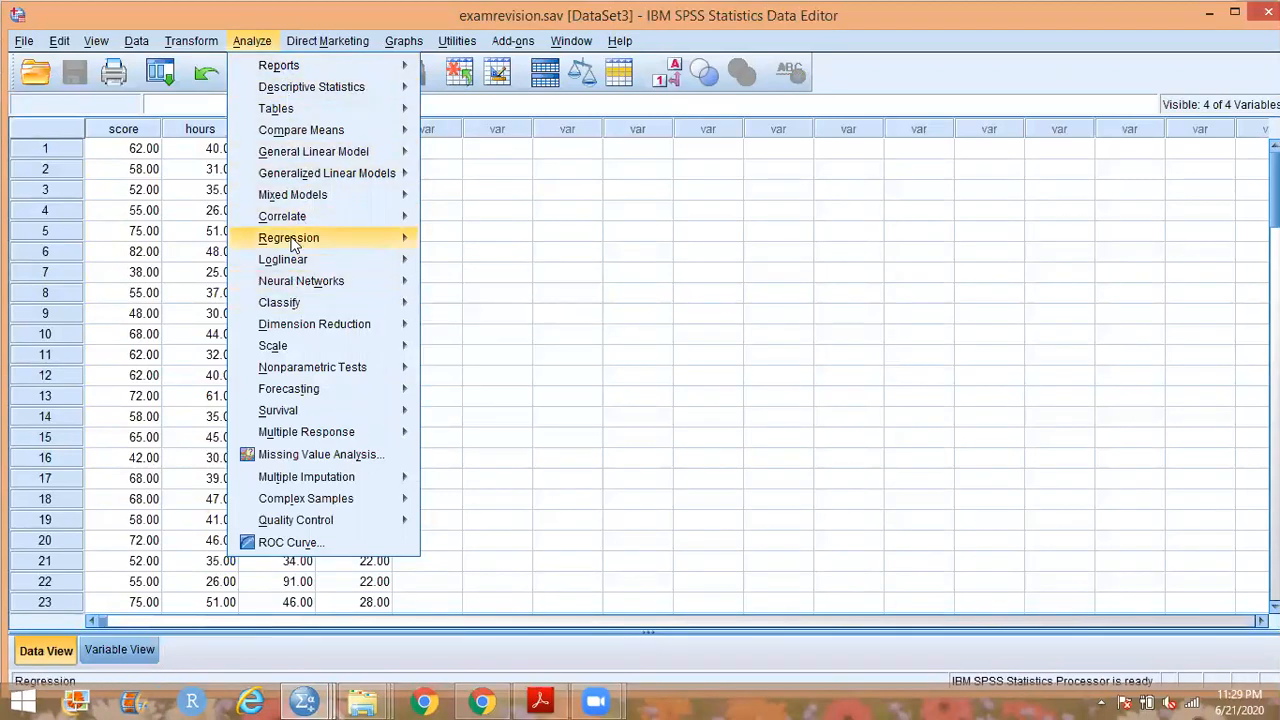
mouse_move(293, 243)
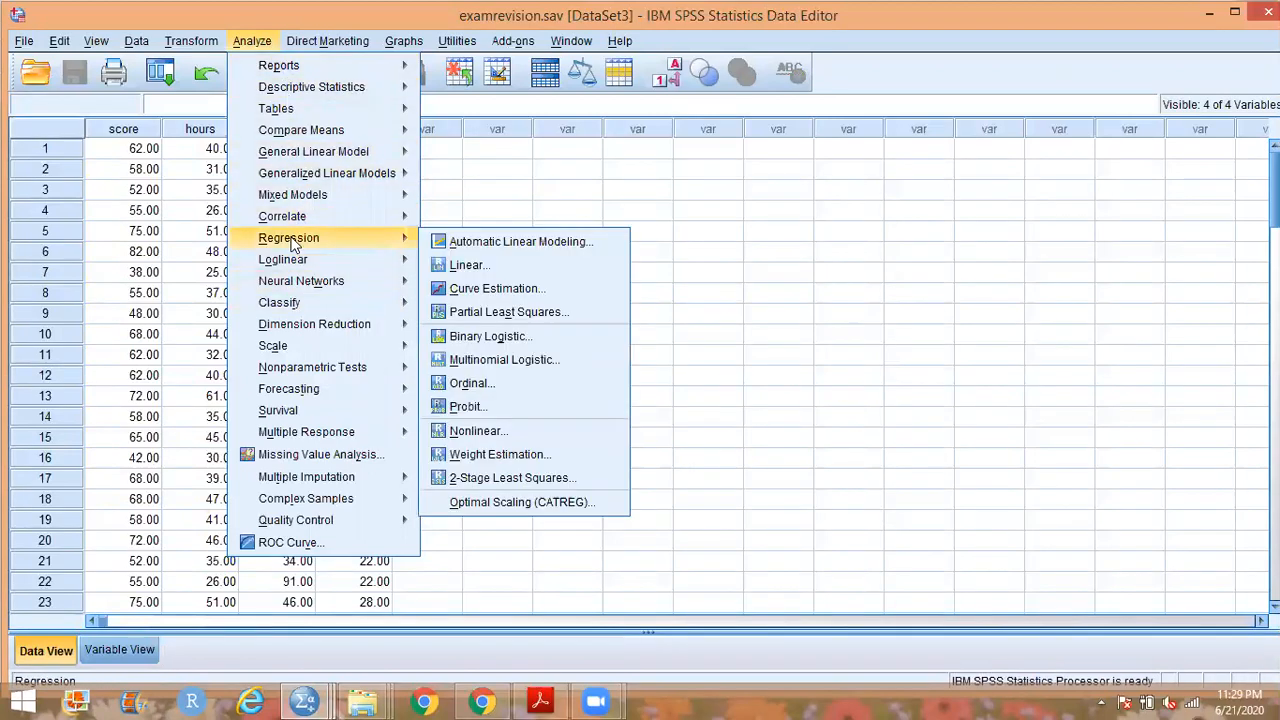
click(478, 266)
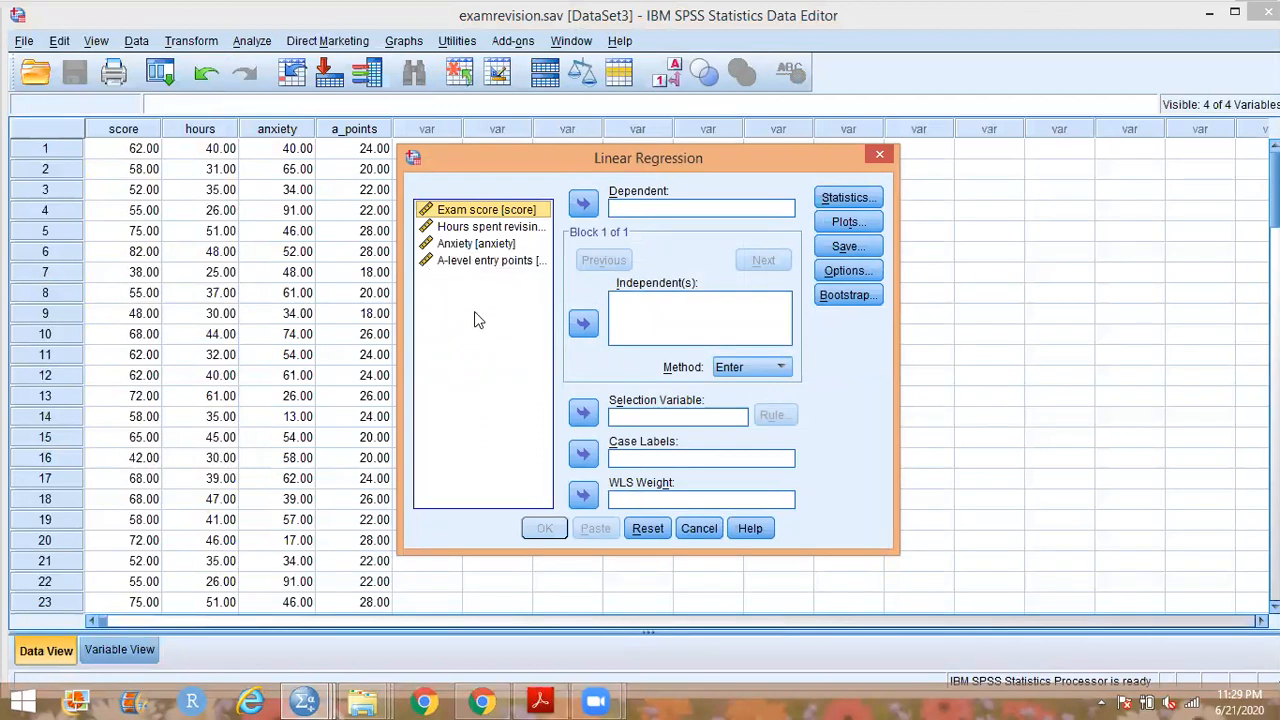
click(584, 206)
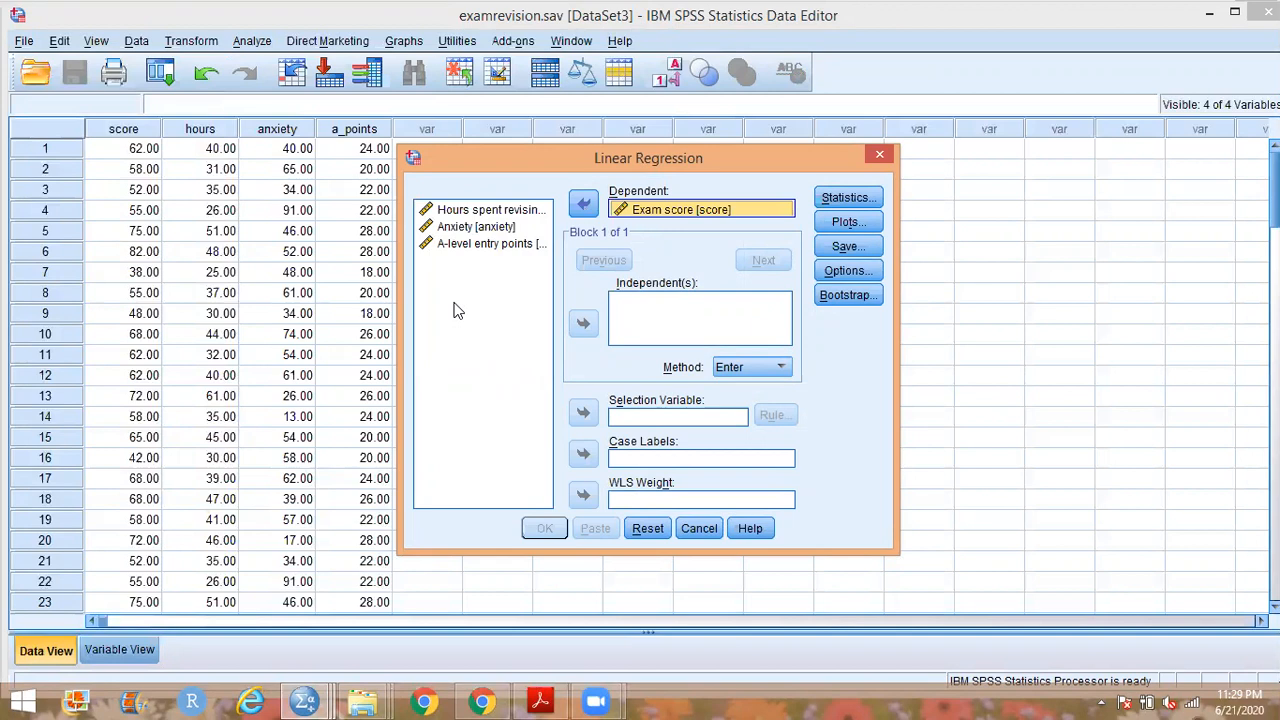
click(662, 214)
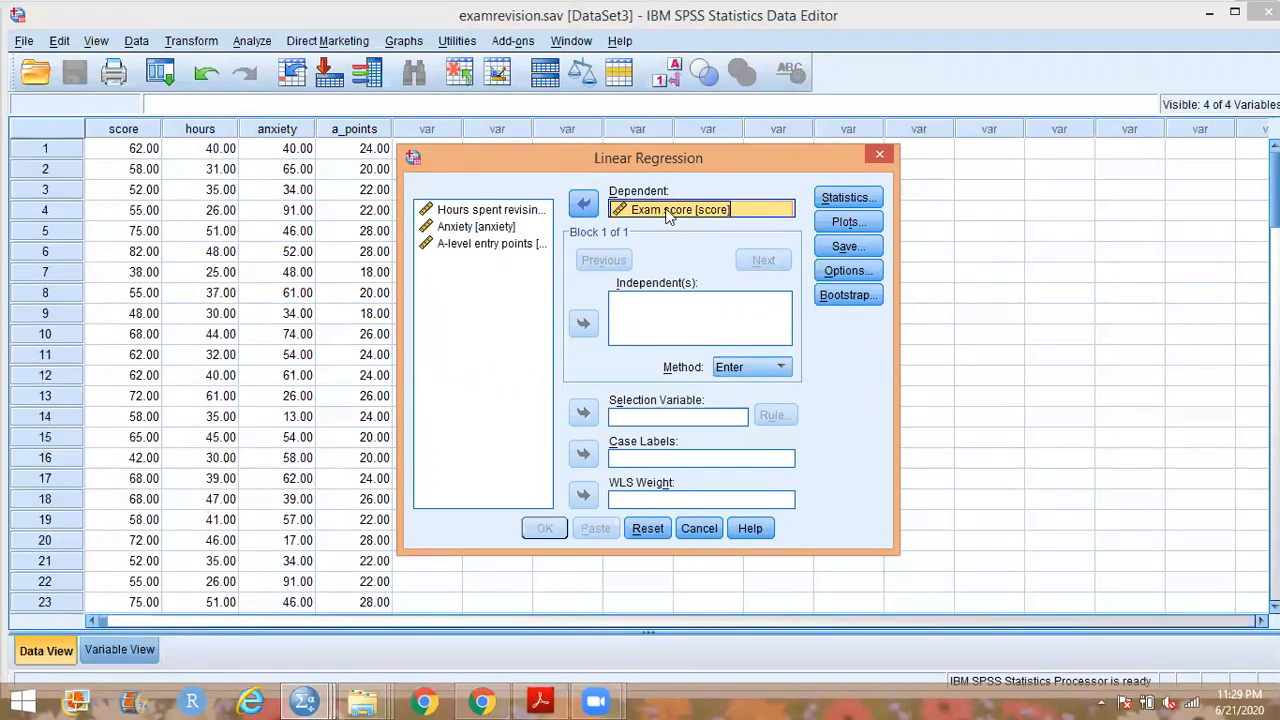
Add Hours spent revising, Anxiety and A-level entry points as independent variables, keeping the Enter method.
click(490, 212)
ctrl+click(483, 228)
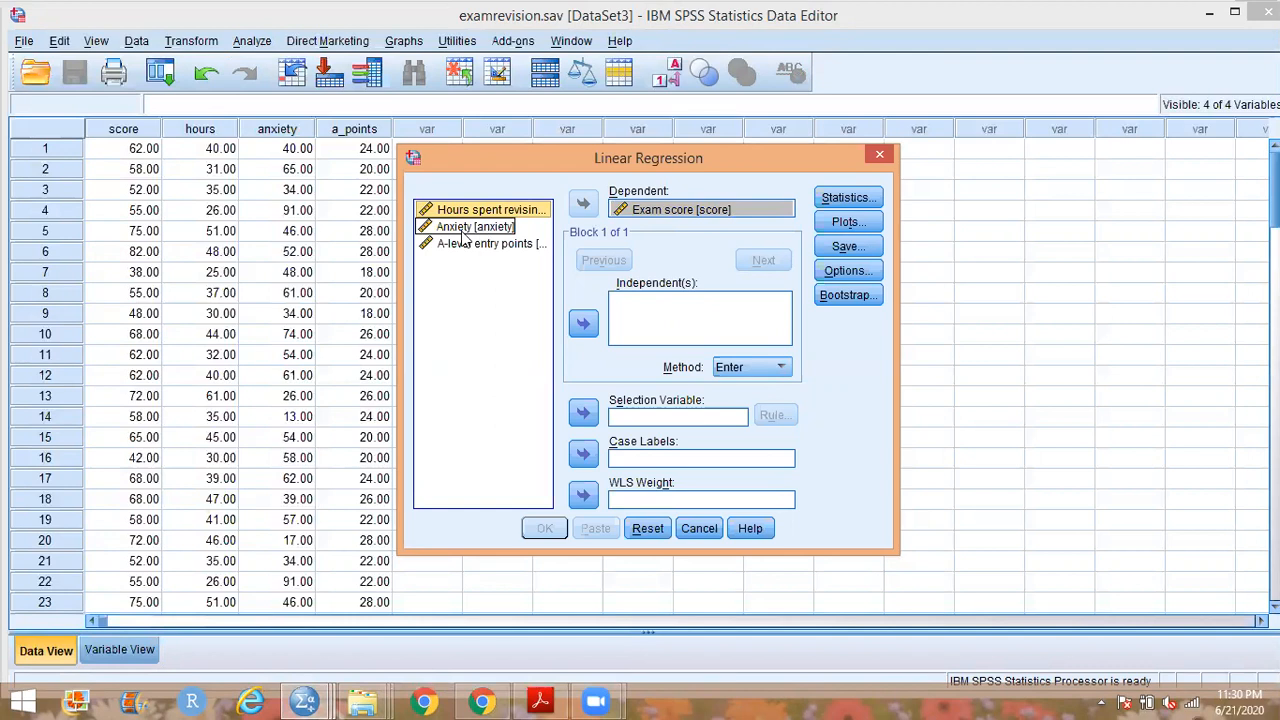
ctrl+click(466, 231)
ctrl+click(465, 248)
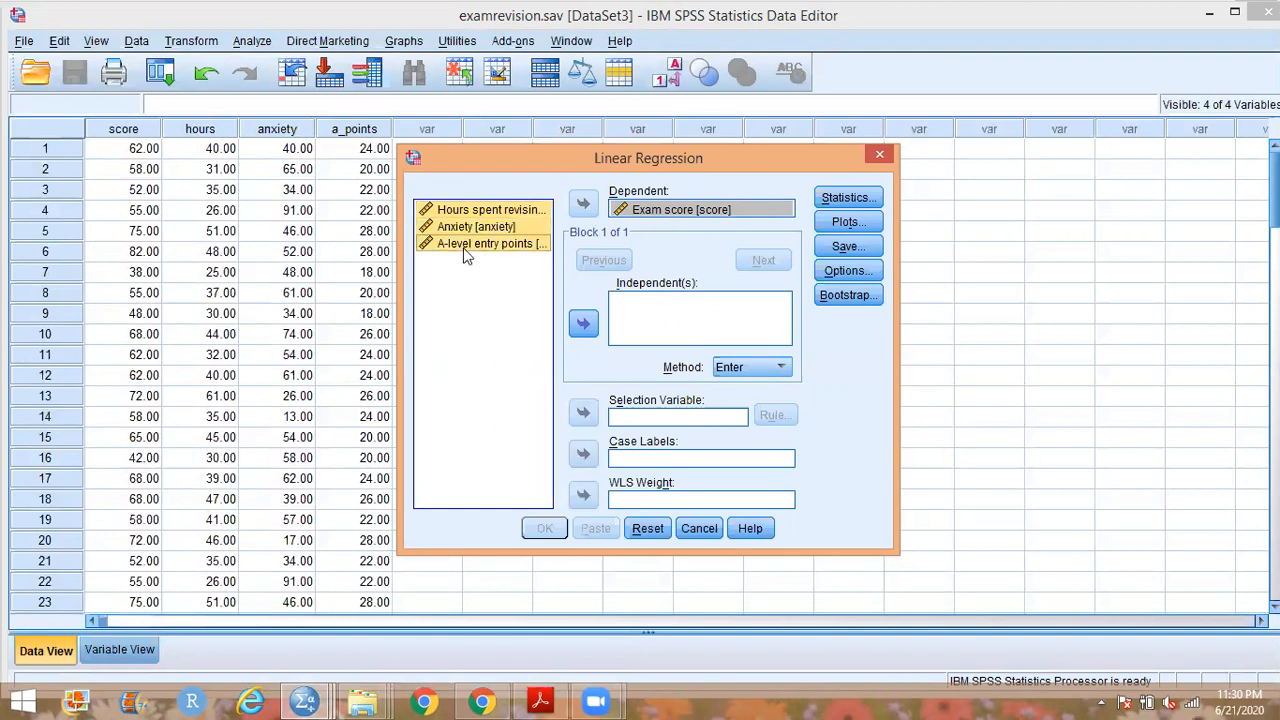
click(584, 326)
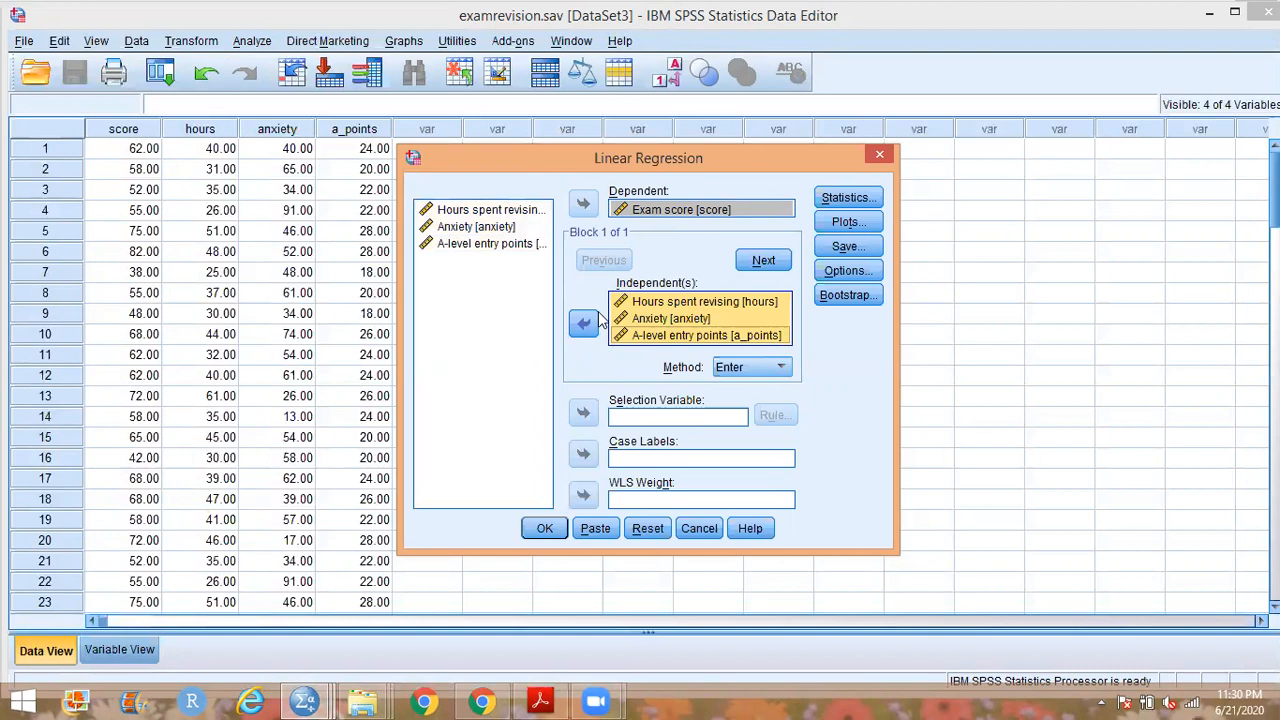
click(784, 370)
click(783, 367)
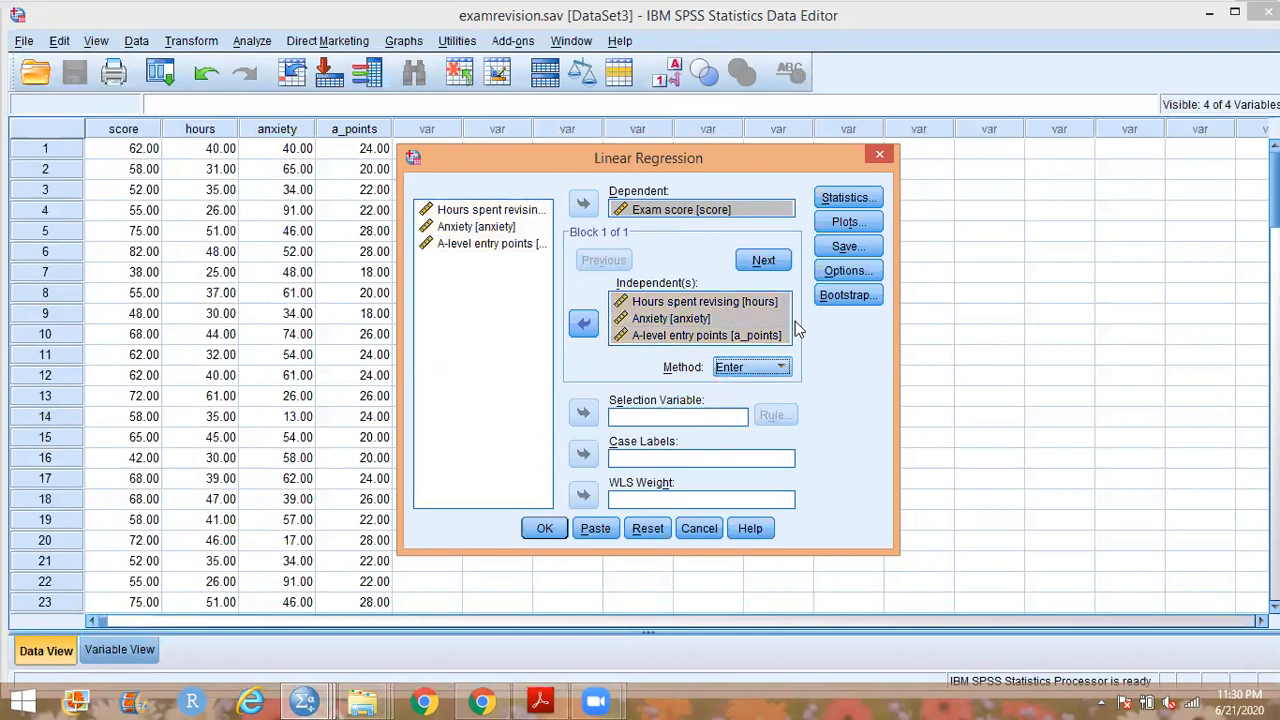
Include descriptives and 95% confidence intervals in the regression statistics.
click(843, 198)
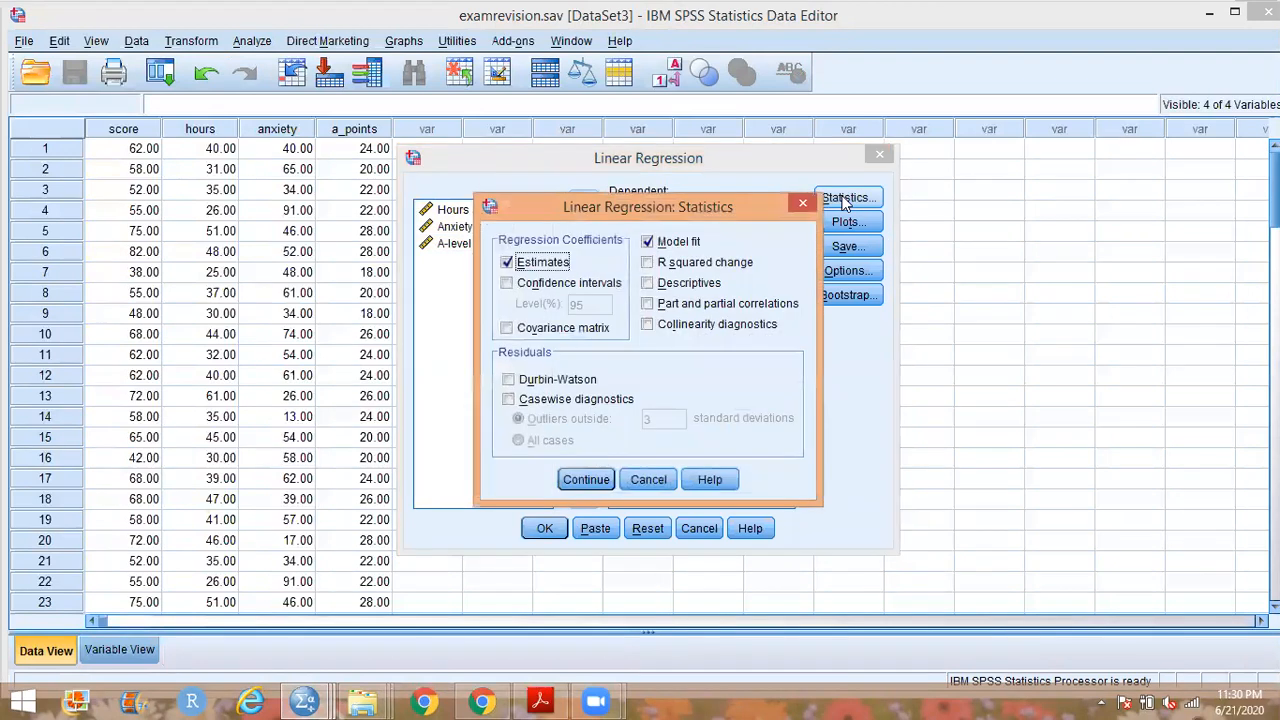
click(694, 286)
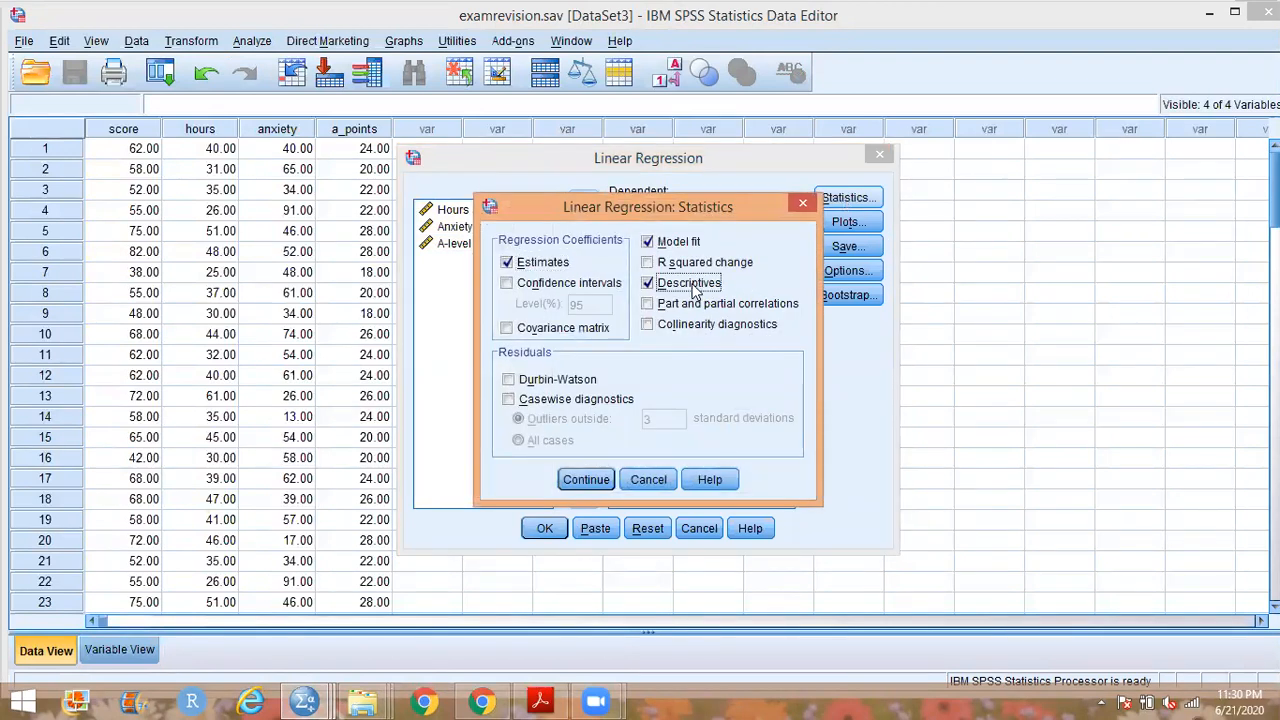
click(538, 287)
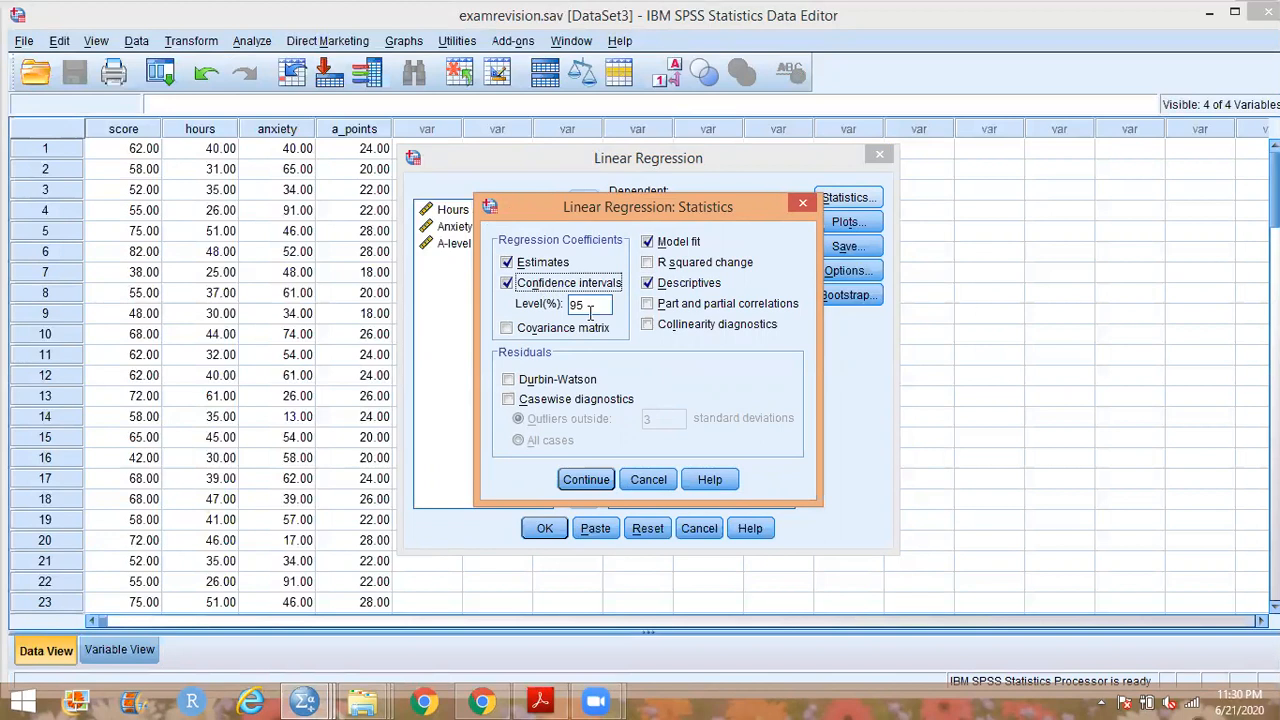
click(586, 479)
Try assigning *ZPRED to both the Y and X axes of the regression scatter plot.
click(845, 222)
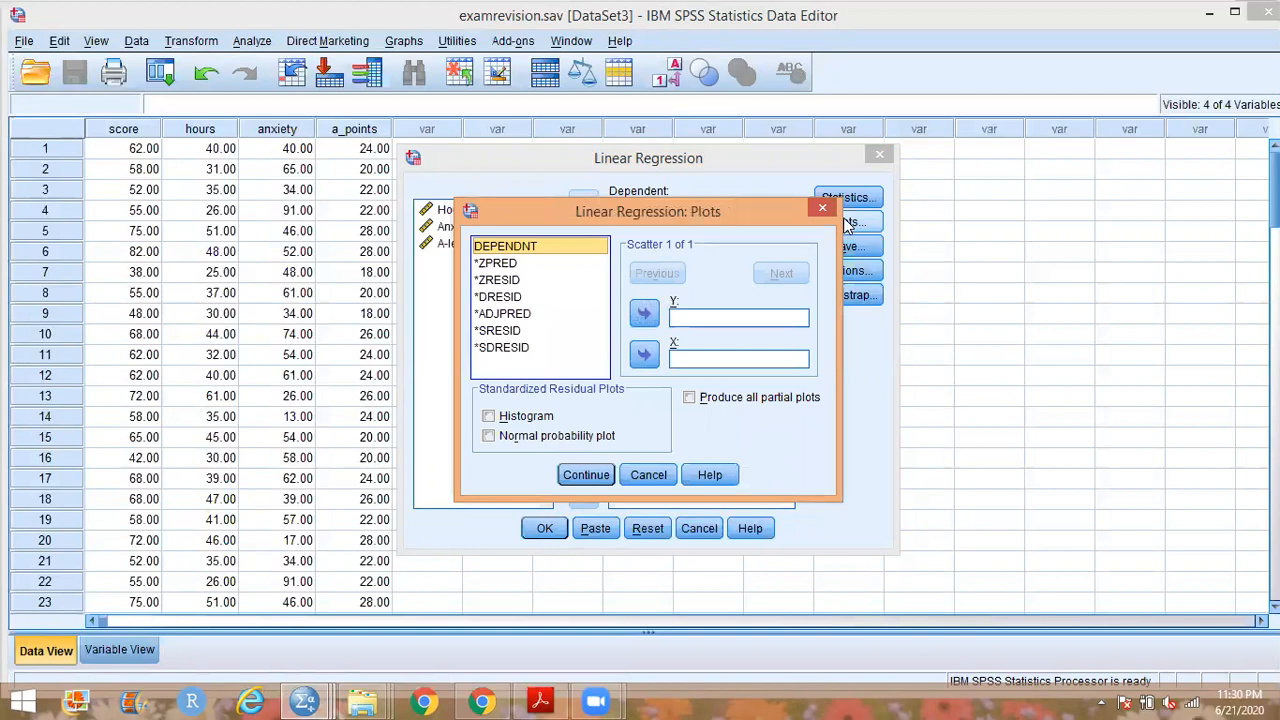
click(527, 250)
click(518, 264)
click(514, 281)
click(518, 250)
click(505, 265)
click(507, 268)
click(645, 315)
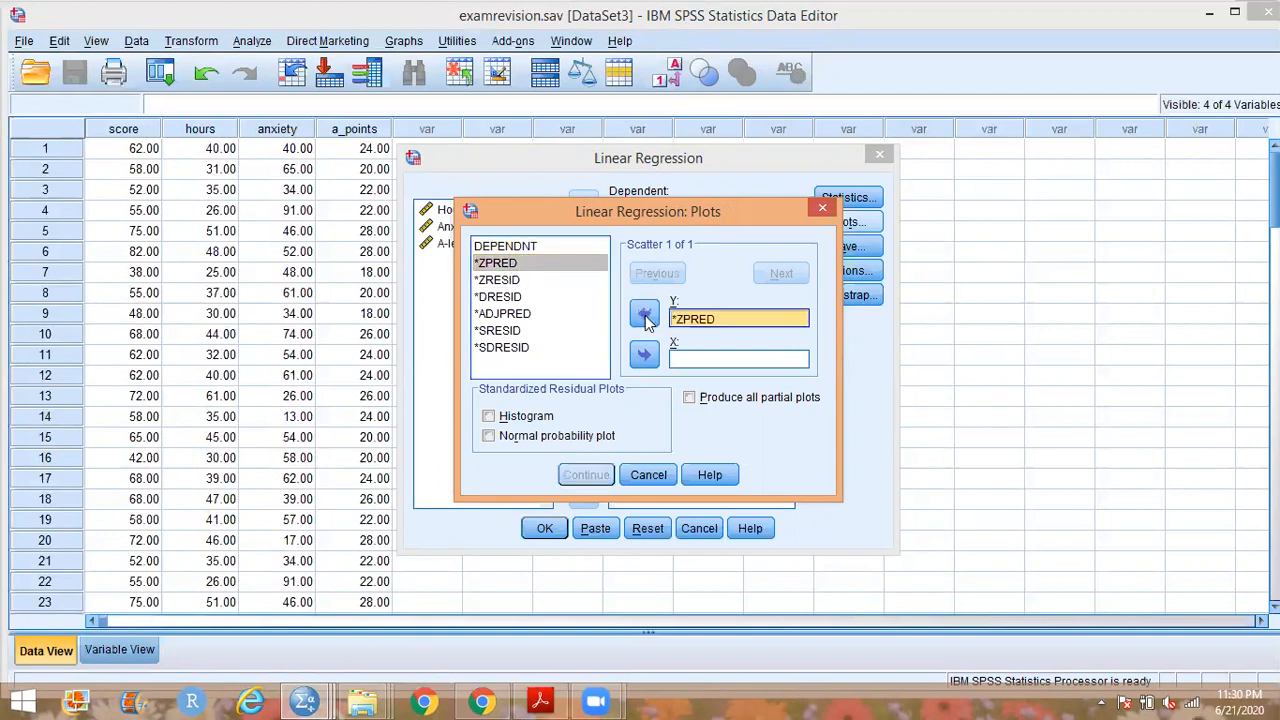
click(506, 264)
click(645, 357)
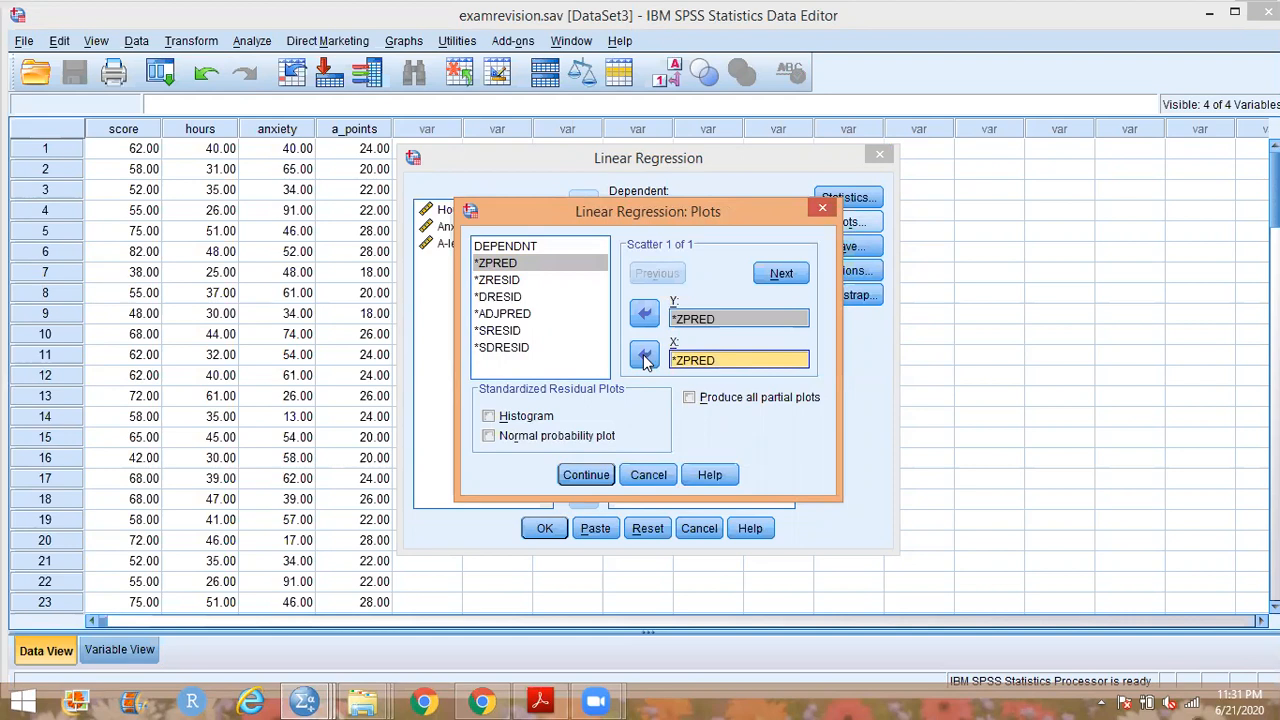
Remove *ZPRED from both scatter plot axes and leave the plot settings without any plots.
click(720, 358)
click(694, 318)
click(644, 313)
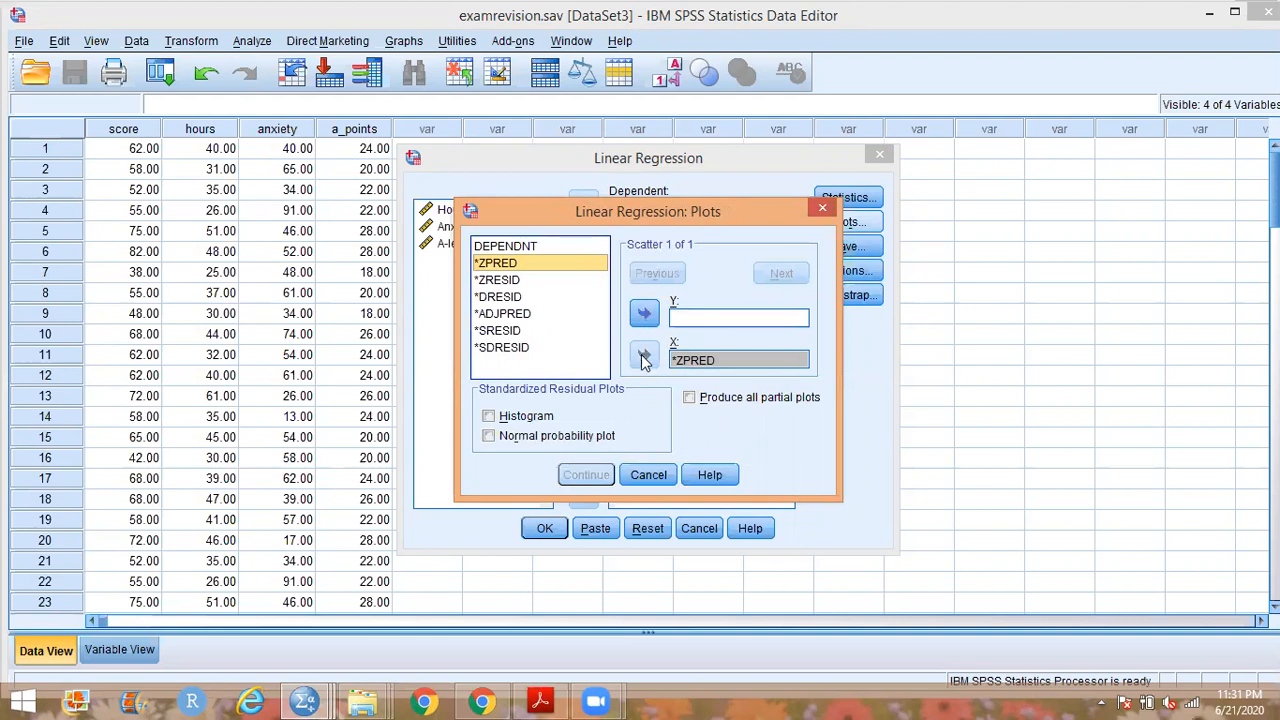
click(685, 361)
click(643, 356)
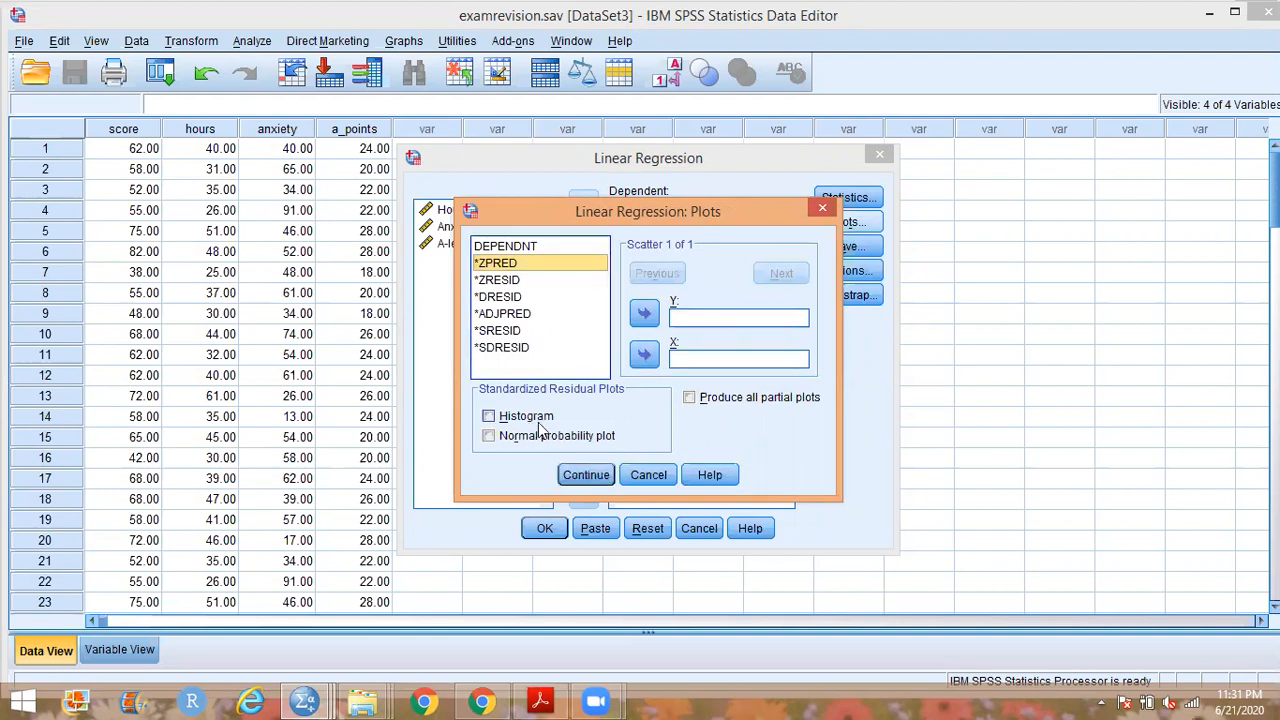
click(598, 476)
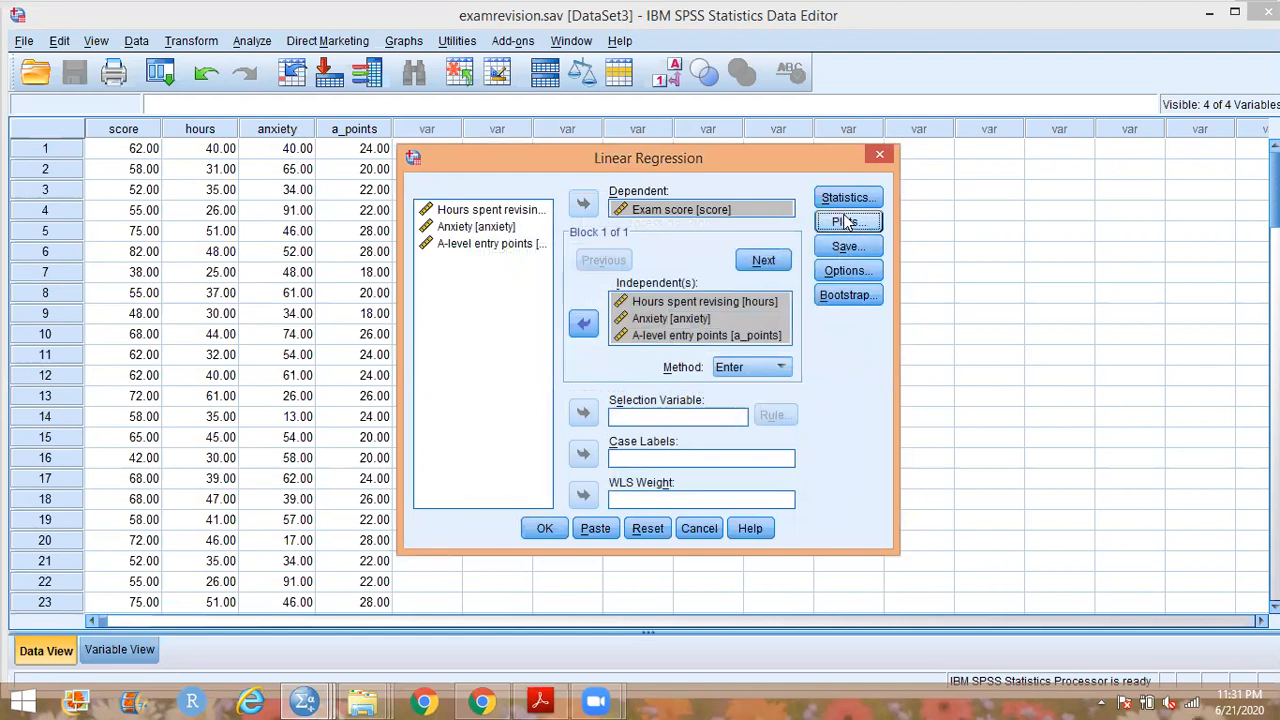
Keep the default regression options and run the linear regression.
click(847, 272)
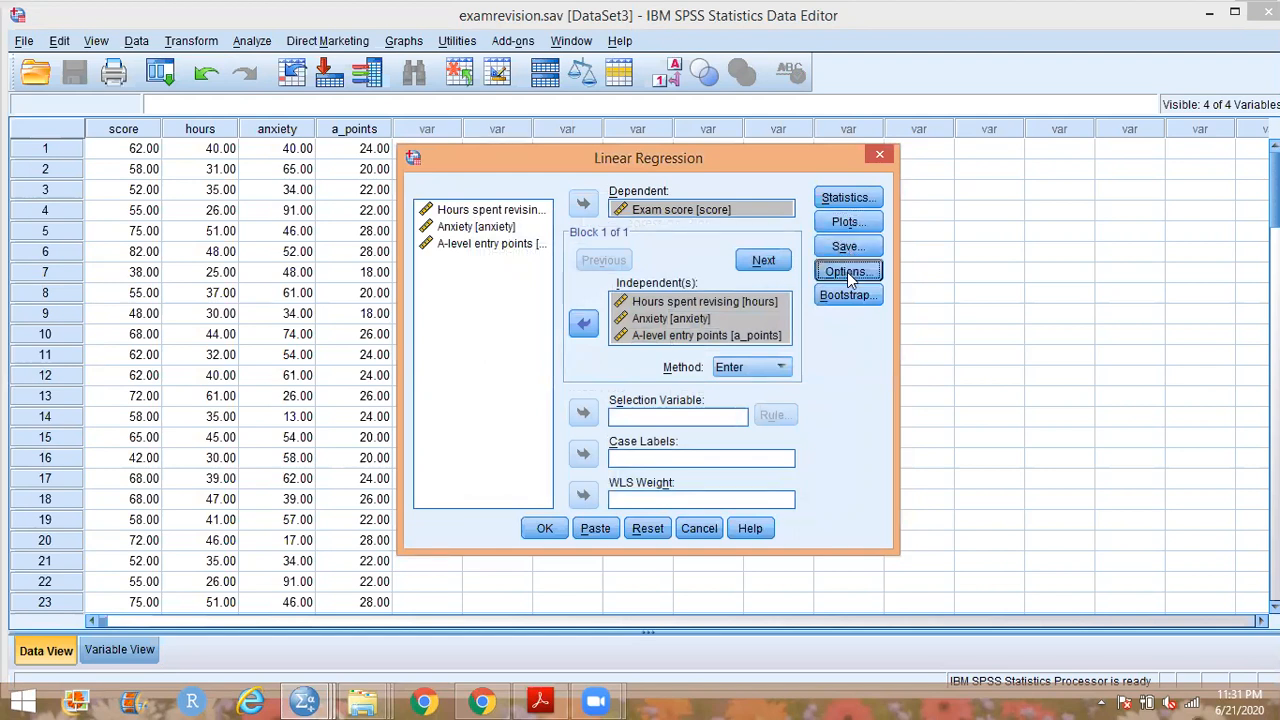
click(588, 476)
click(545, 529)
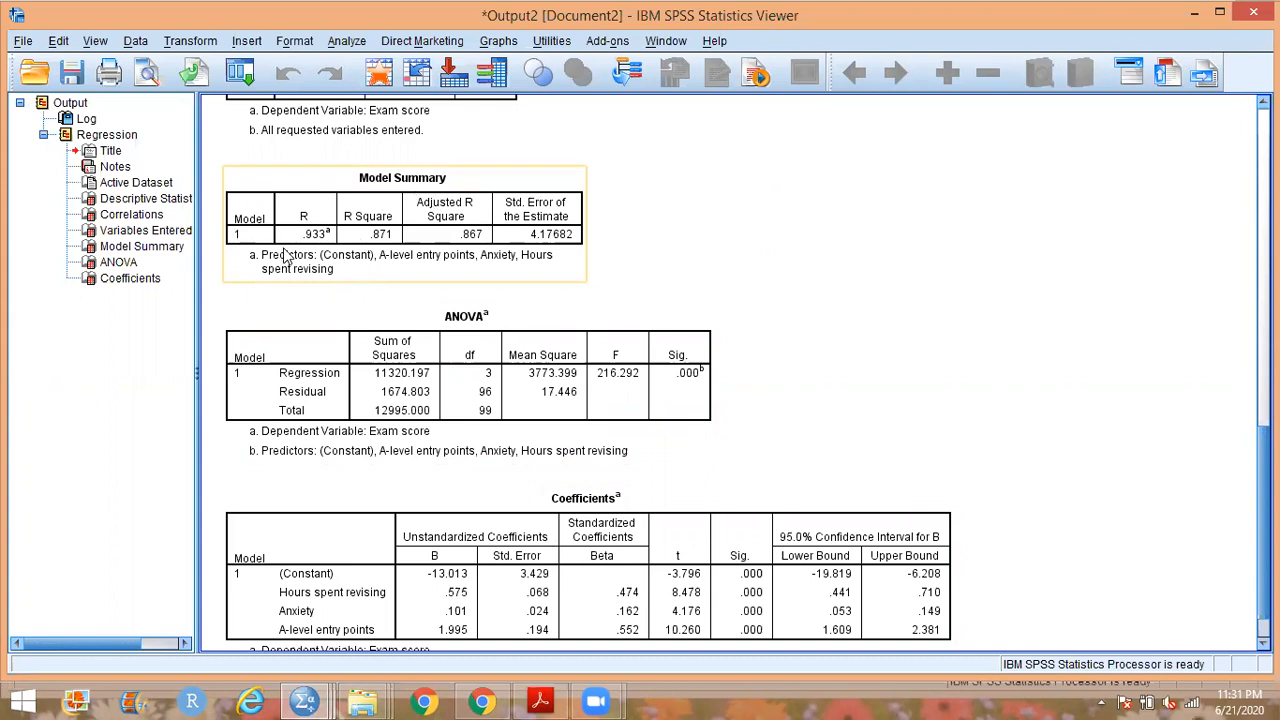
Examine the descriptive statistics, correlations, variables entered and model summary tables in the regression output.
scroll(285, 256, up, 5)
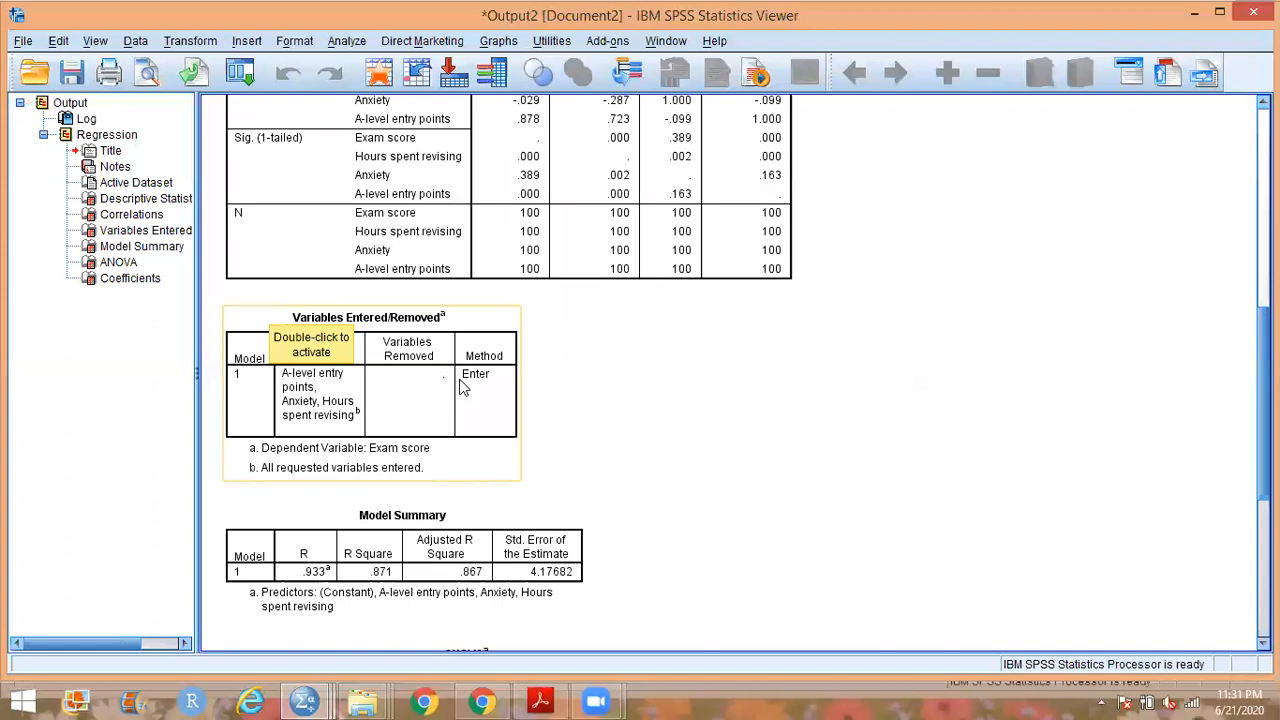
scroll(345, 392, up, 6)
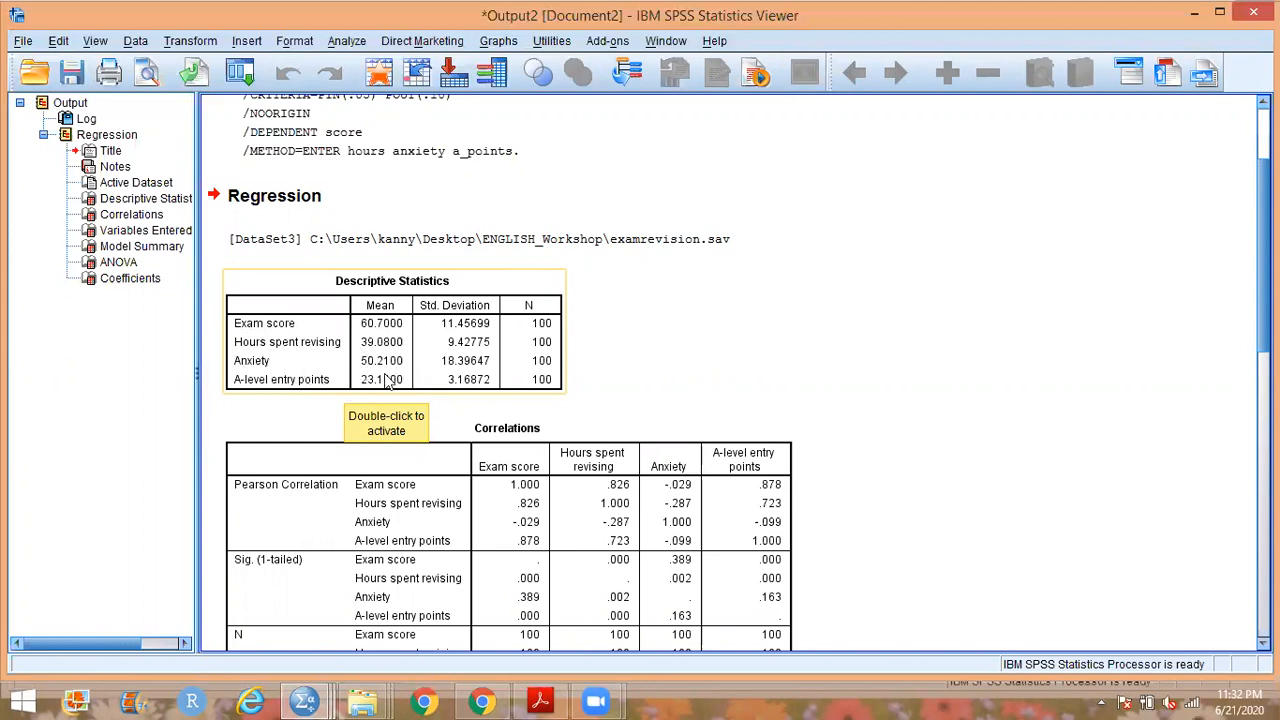
scroll(379, 384, down, 3)
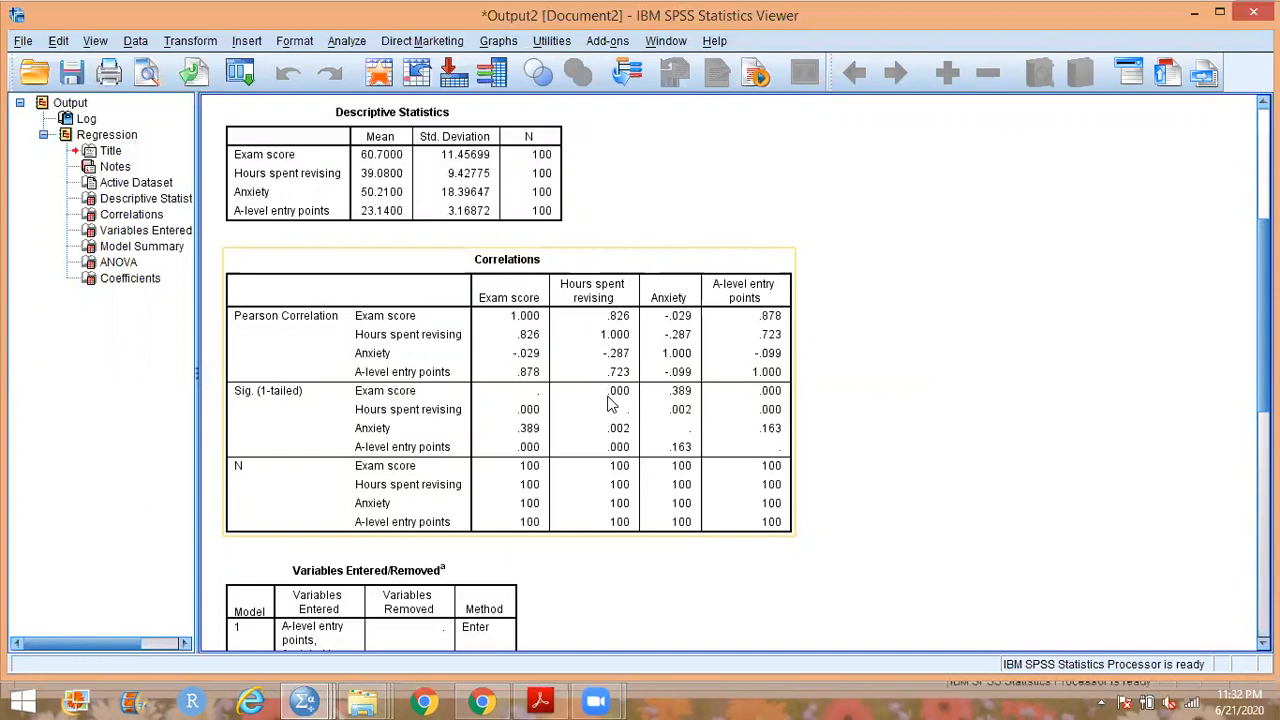
scroll(613, 402, down, 5)
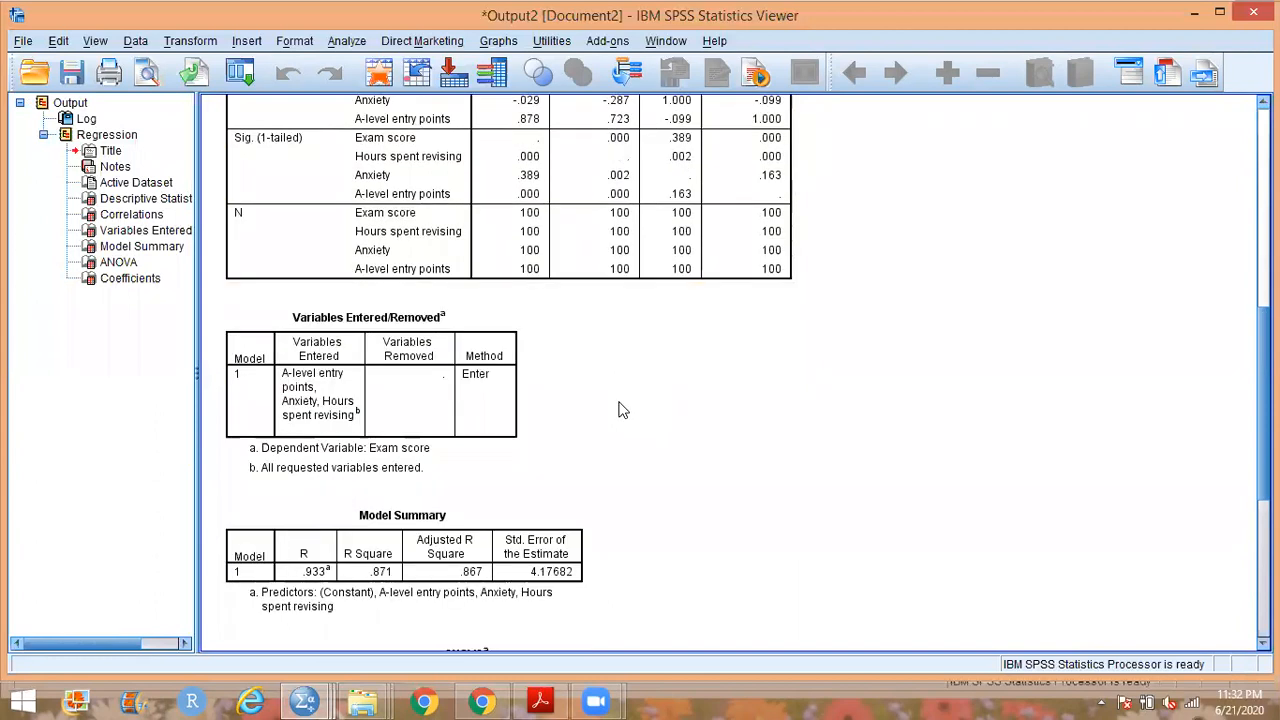
click(366, 314)
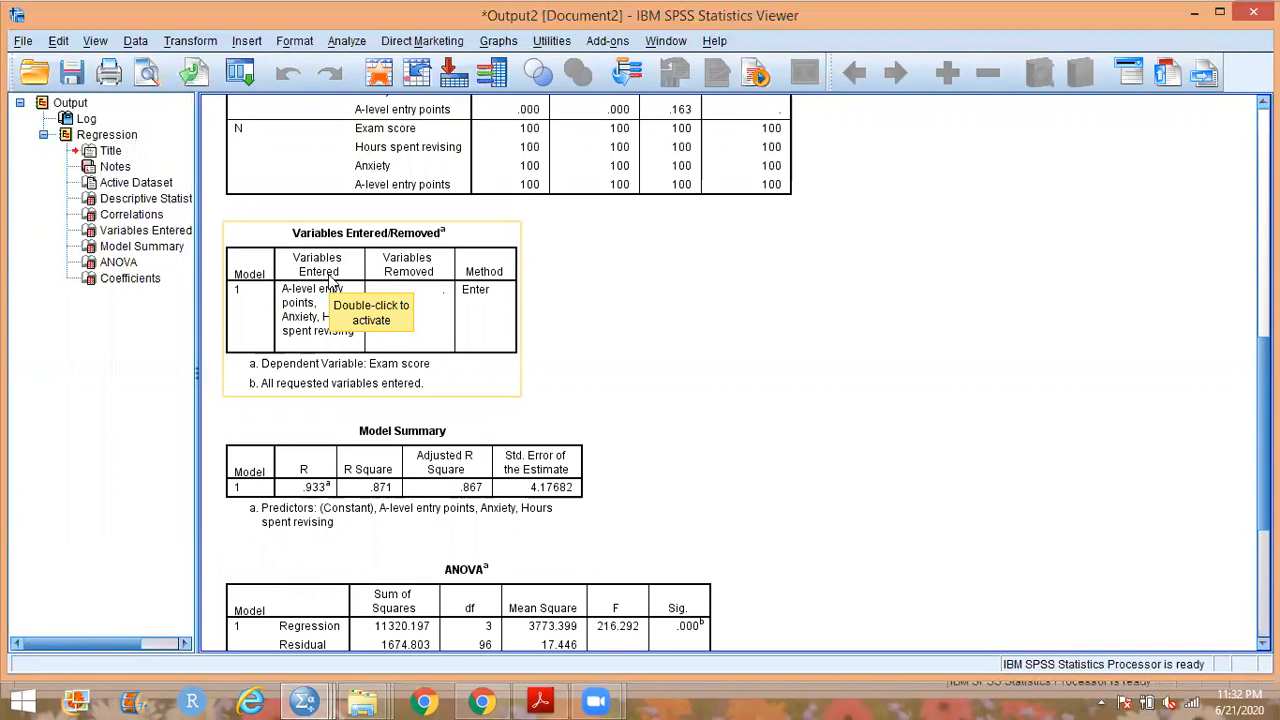
click(703, 285)
click(412, 316)
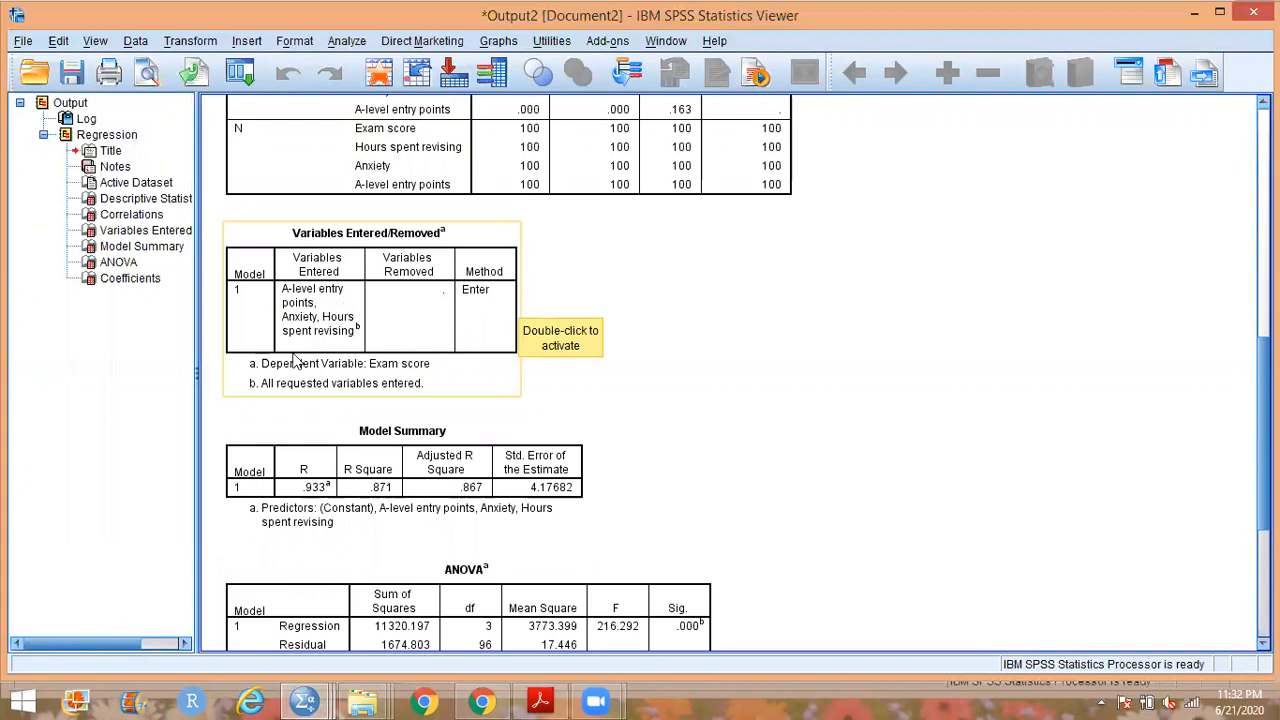
scroll(295, 362, down, 3)
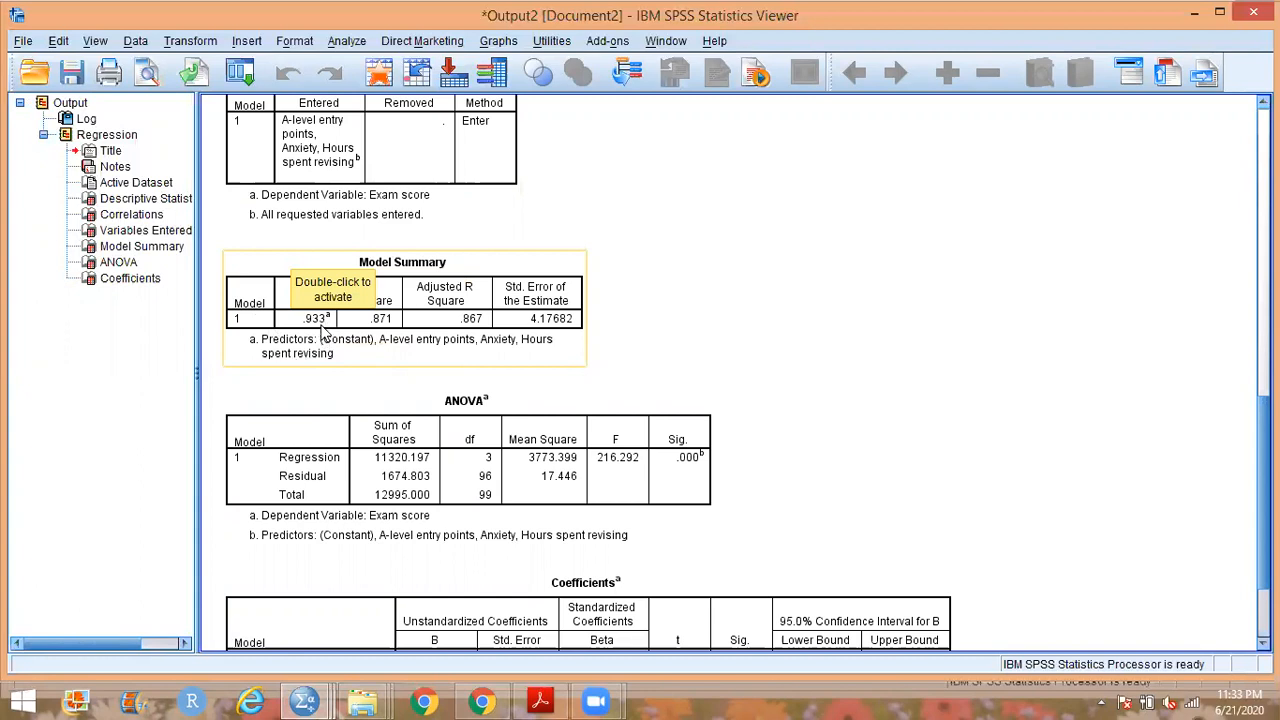
Examine the Model Summary, ANOVA and Coefficients tables in the regression output.
click(637, 256)
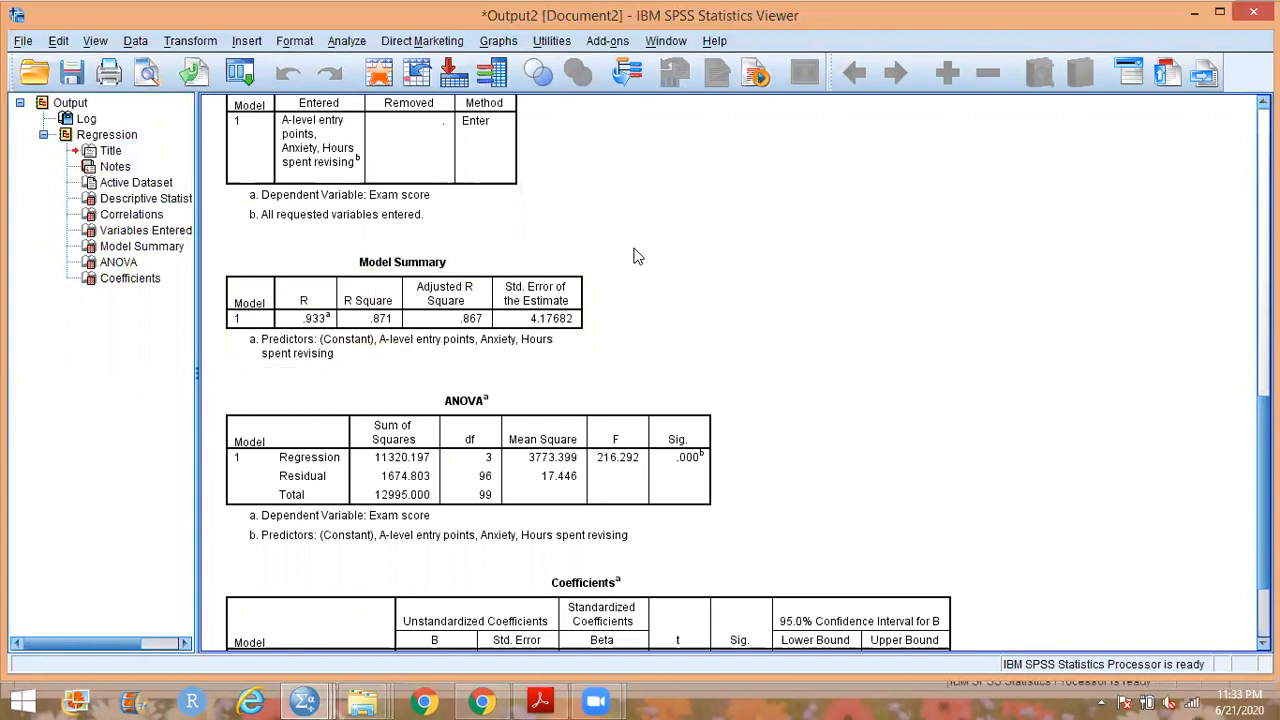
click(543, 266)
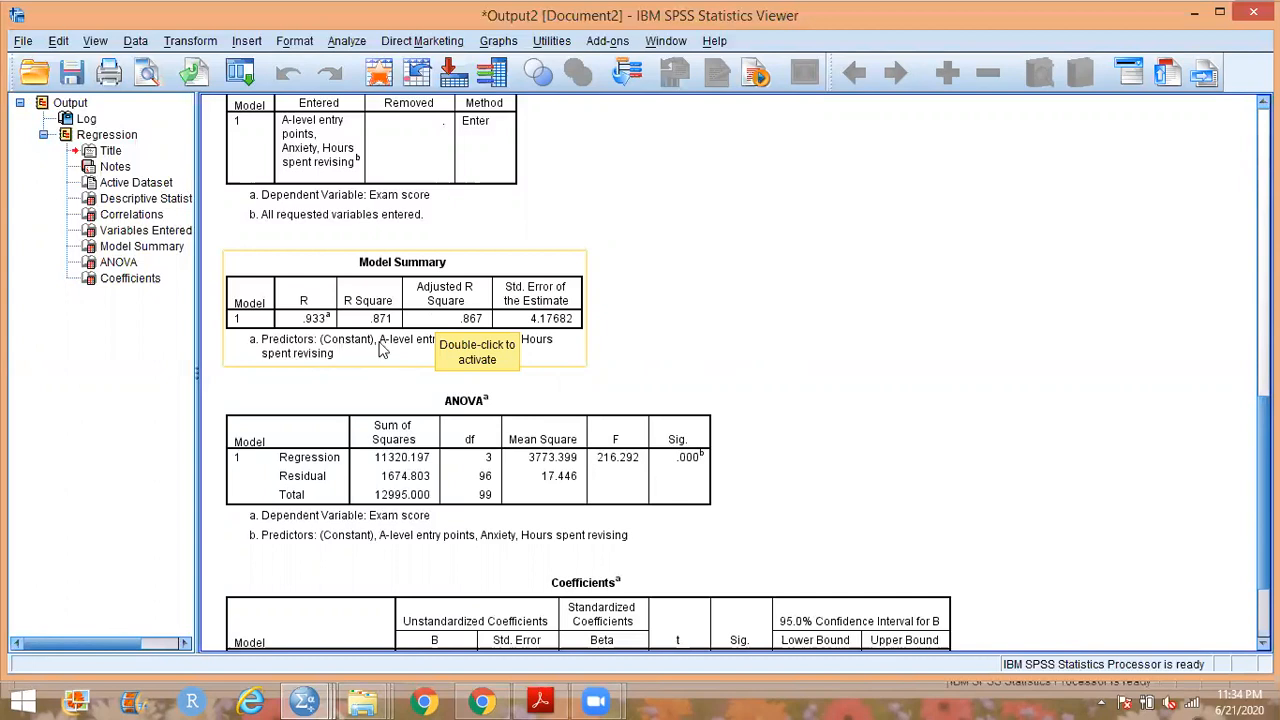
scroll(372, 375, down, 2)
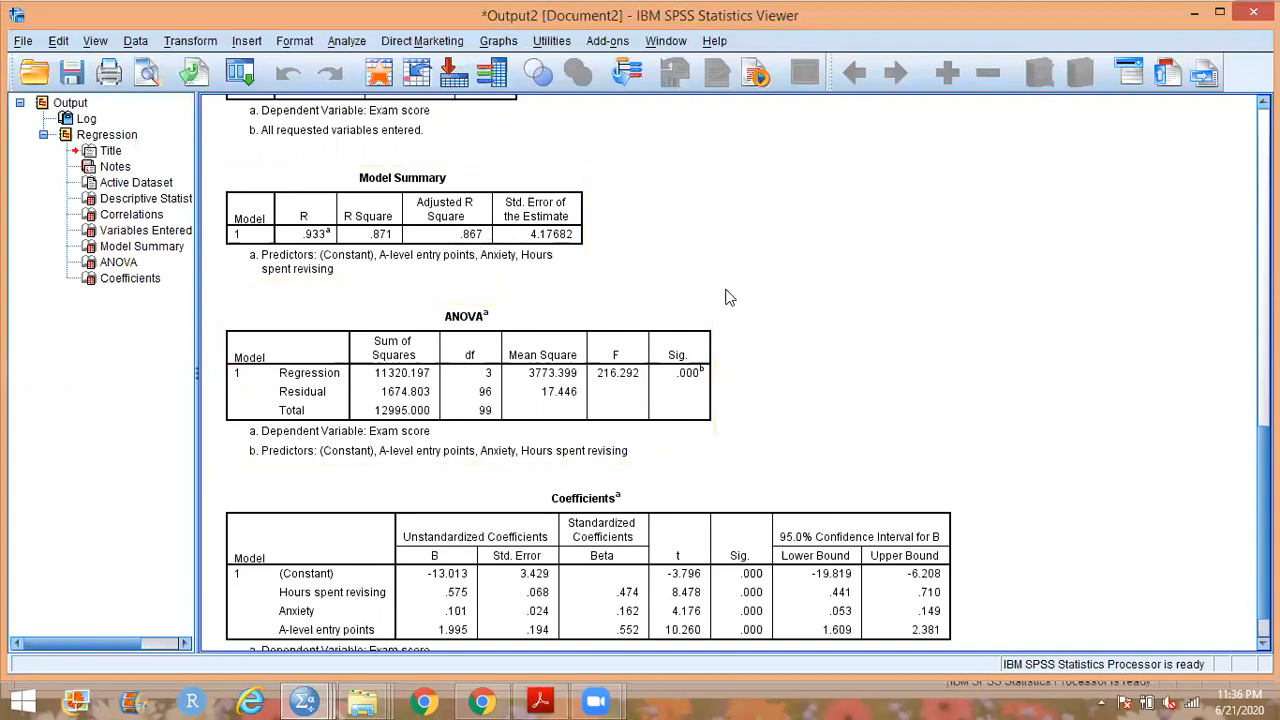
scroll(728, 296, down, 1)
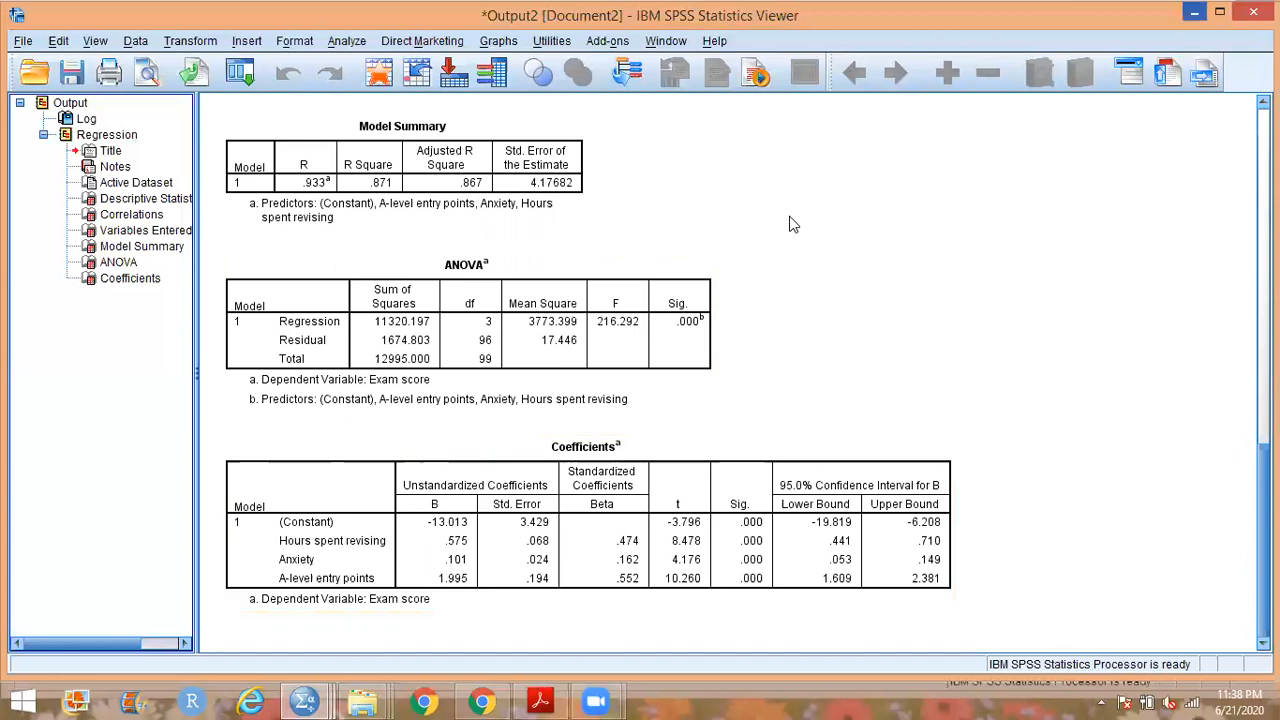
Return to the regression output and copy the Coefficients table.
key(alt+Tab)
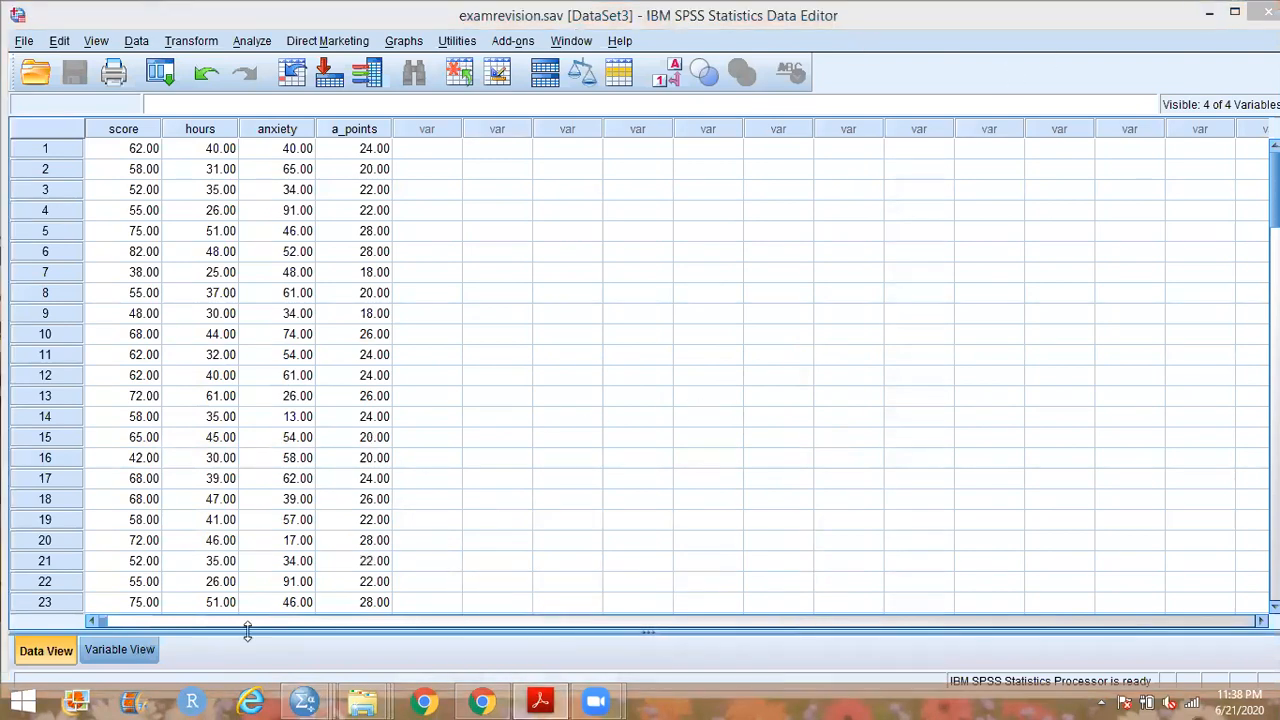
mouse_move(313, 698)
click(362, 613)
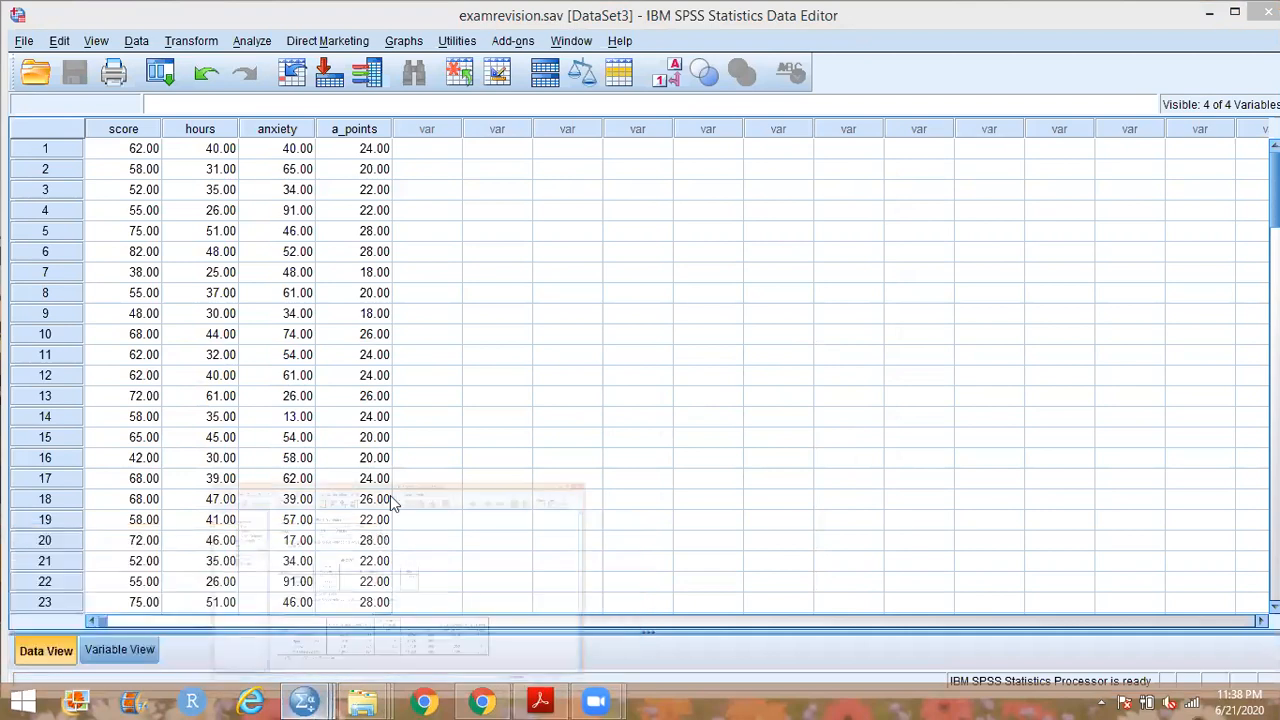
click(450, 463)
right_click(450, 463)
click(471, 500)
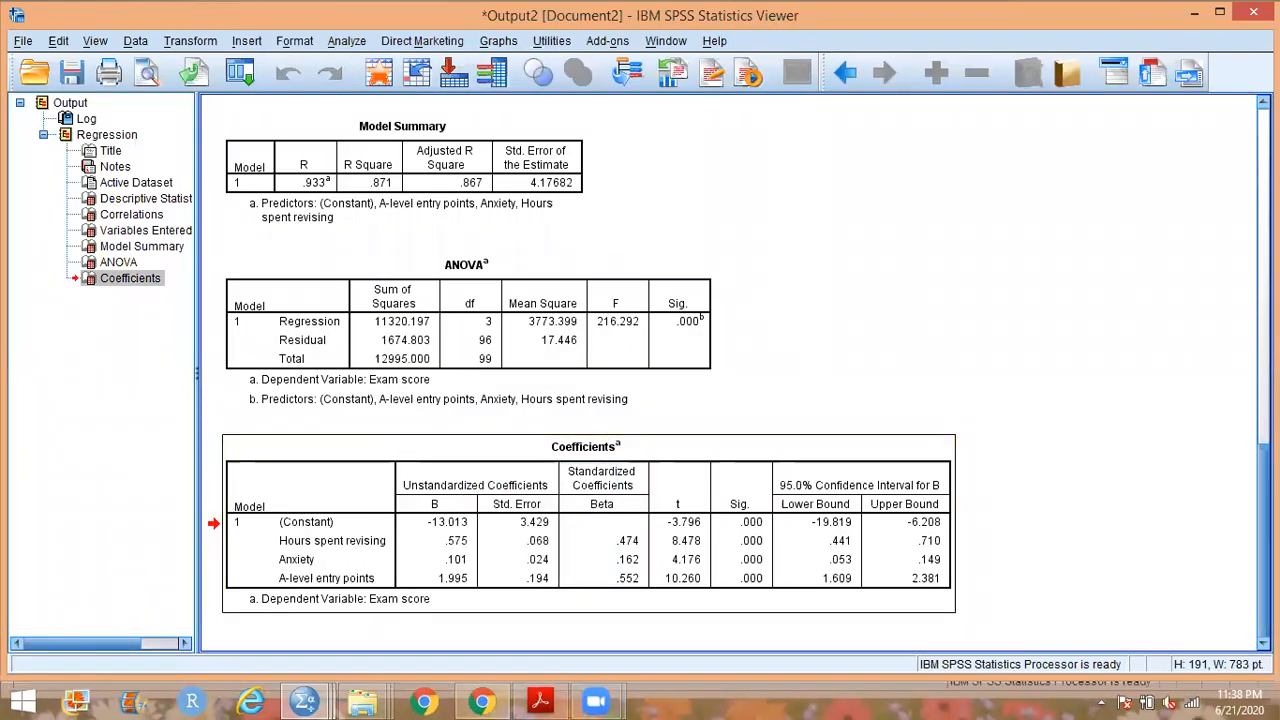
Minimize the SPSS windows, open work sheet.docx in Word and paste the copied Coefficients table into the blank page.
click(1194, 12)
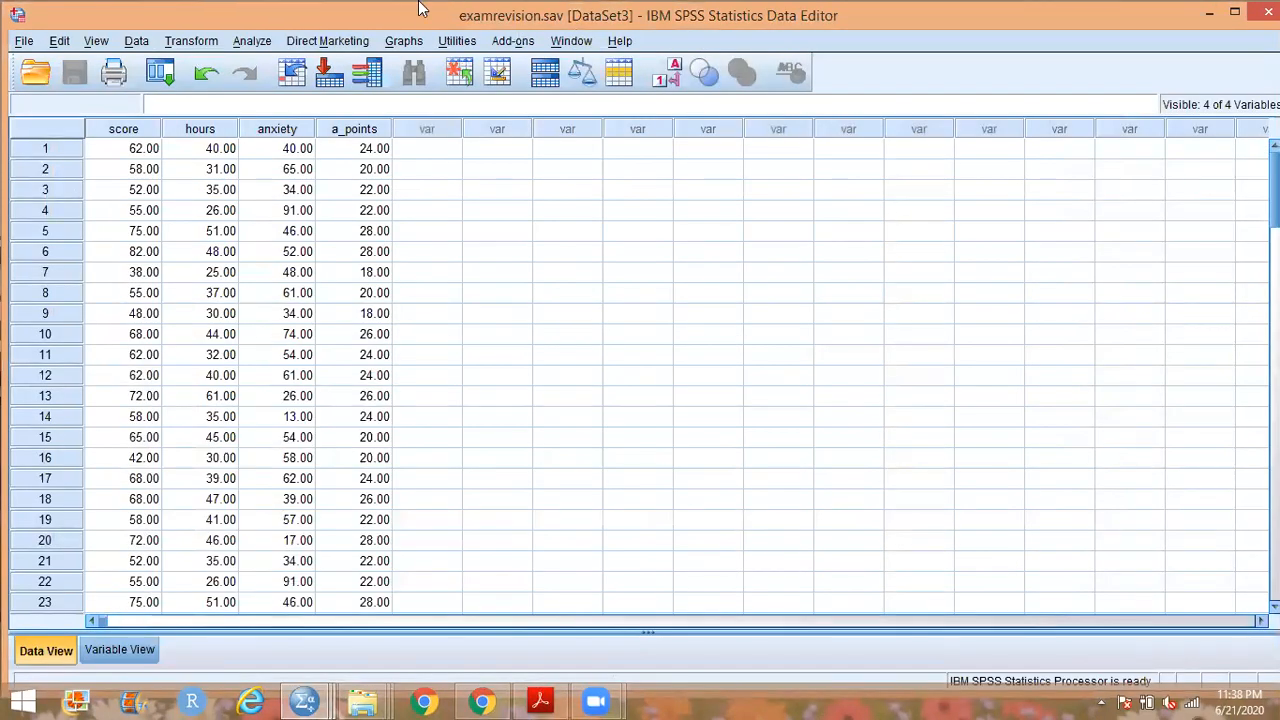
click(1209, 13)
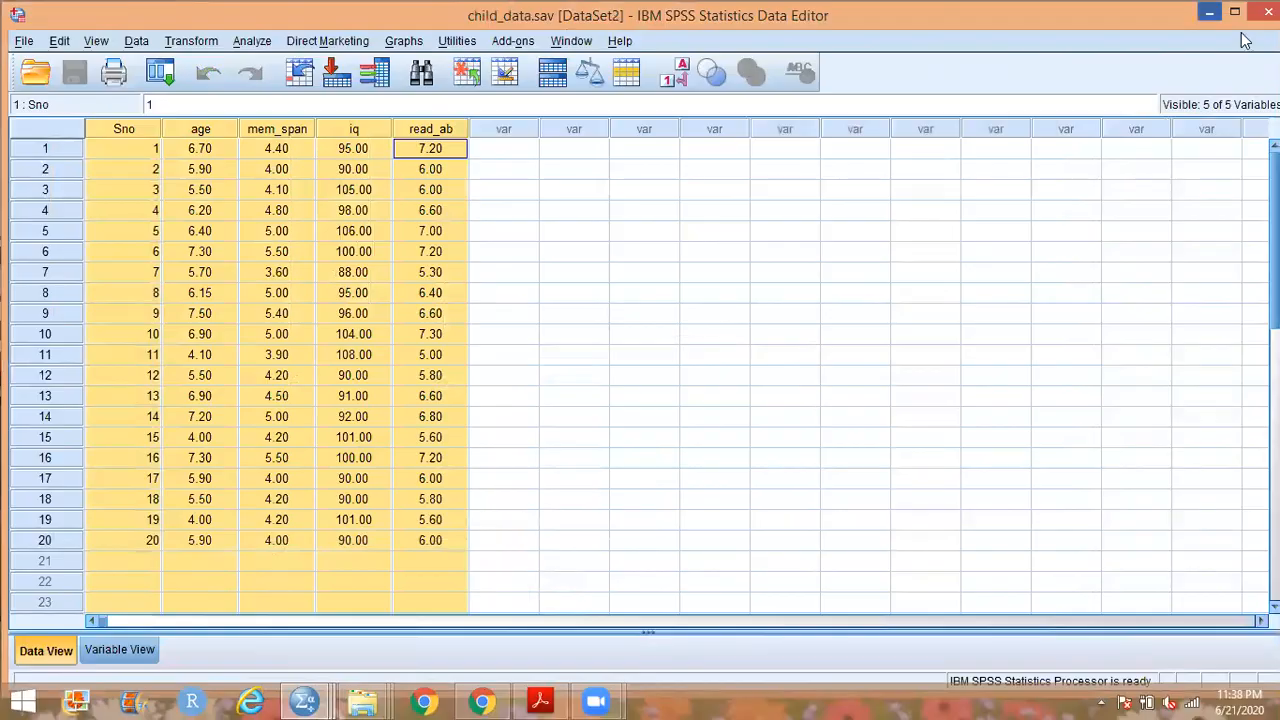
click(1209, 13)
double_click(175, 35)
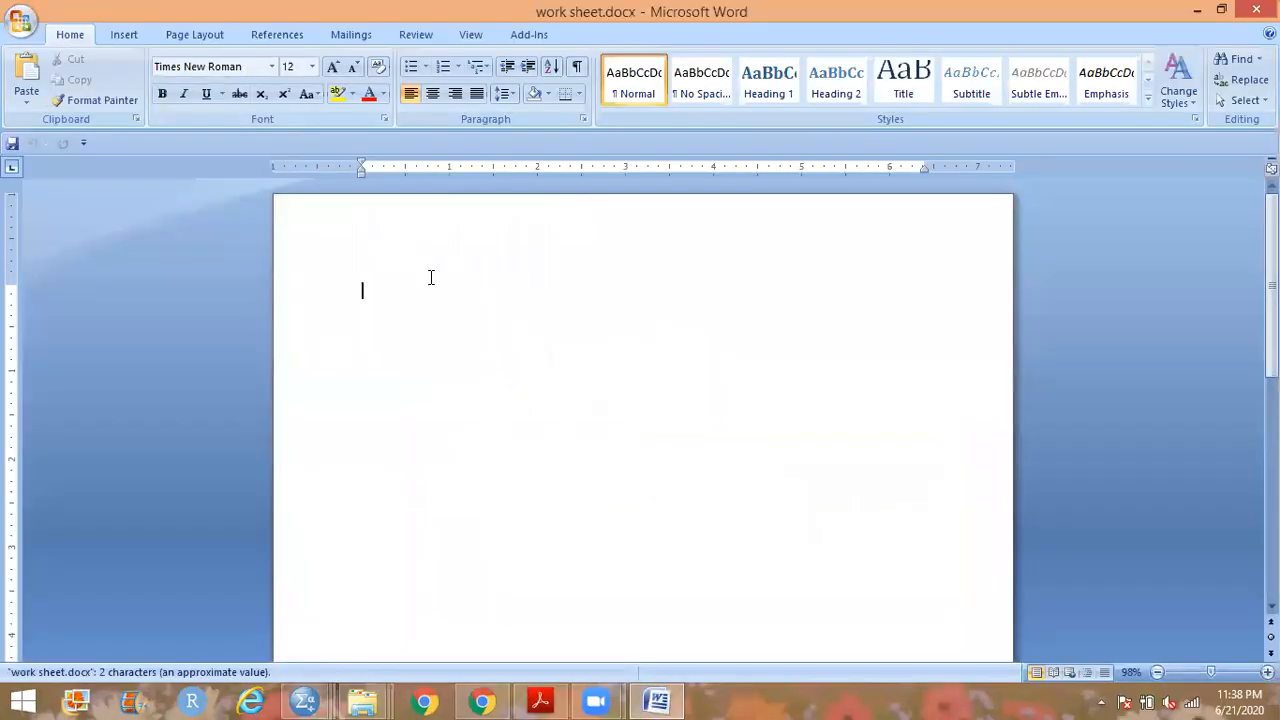
right_click(443, 315)
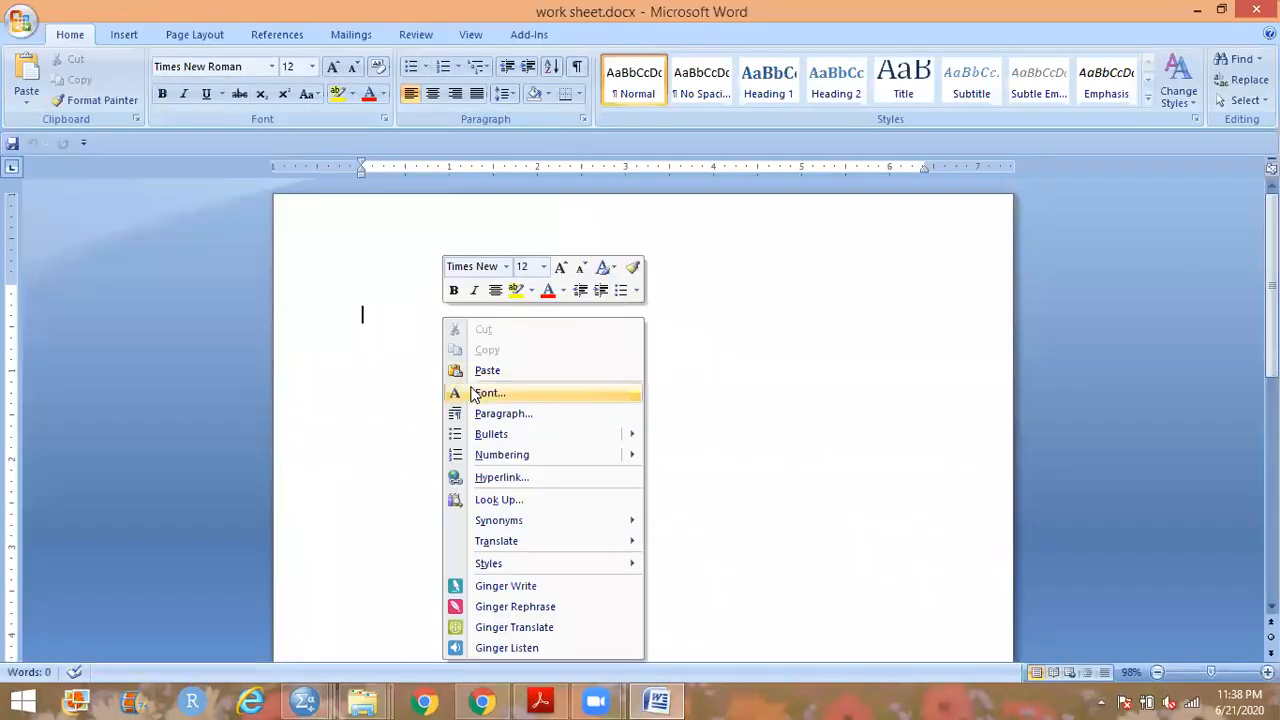
click(491, 372)
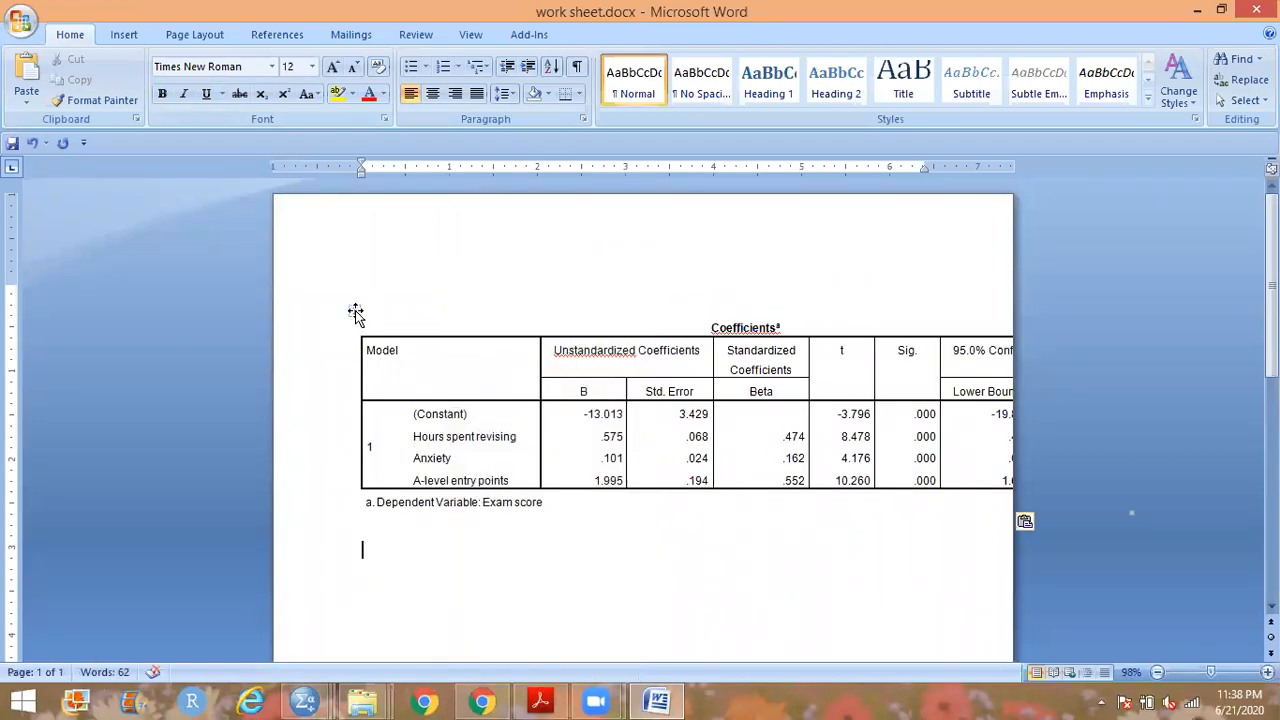
Resize the pasted Coefficients table to fit the page with AutoFit to Contents.
click(355, 311)
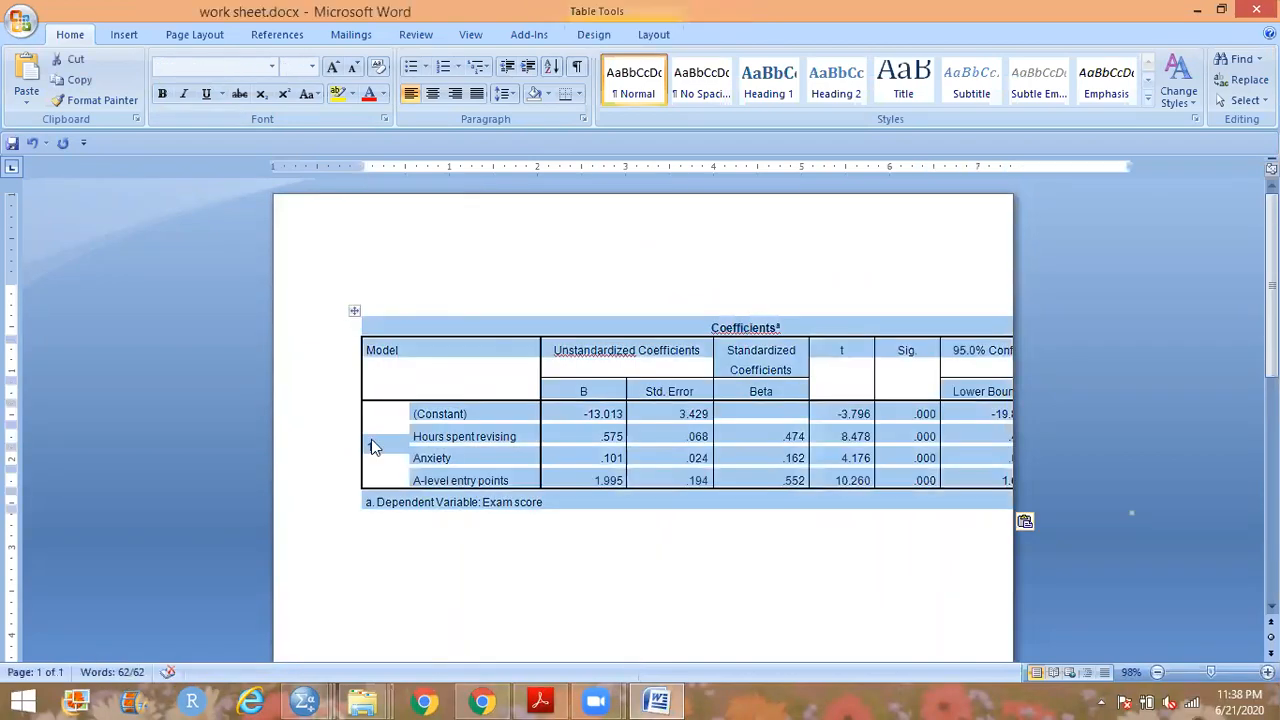
right_click(354, 313)
mouse_move(434, 534)
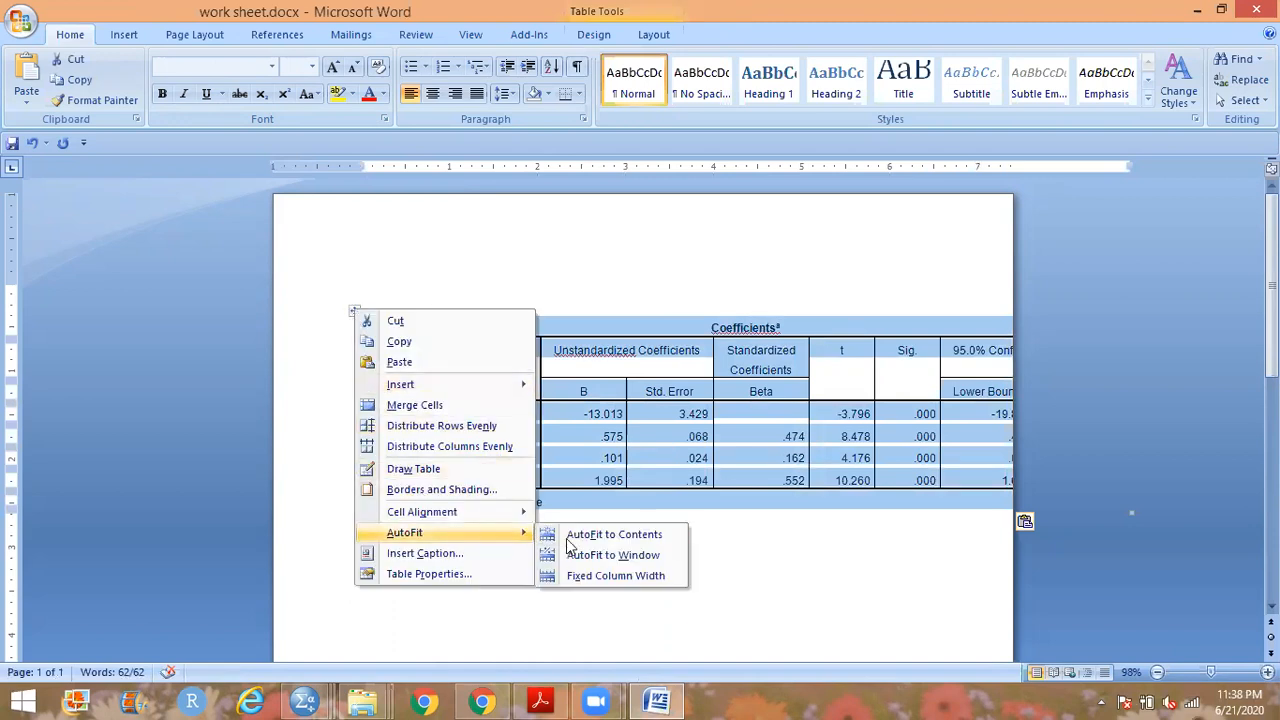
click(589, 536)
click(654, 594)
scroll(520, 571, down, 2)
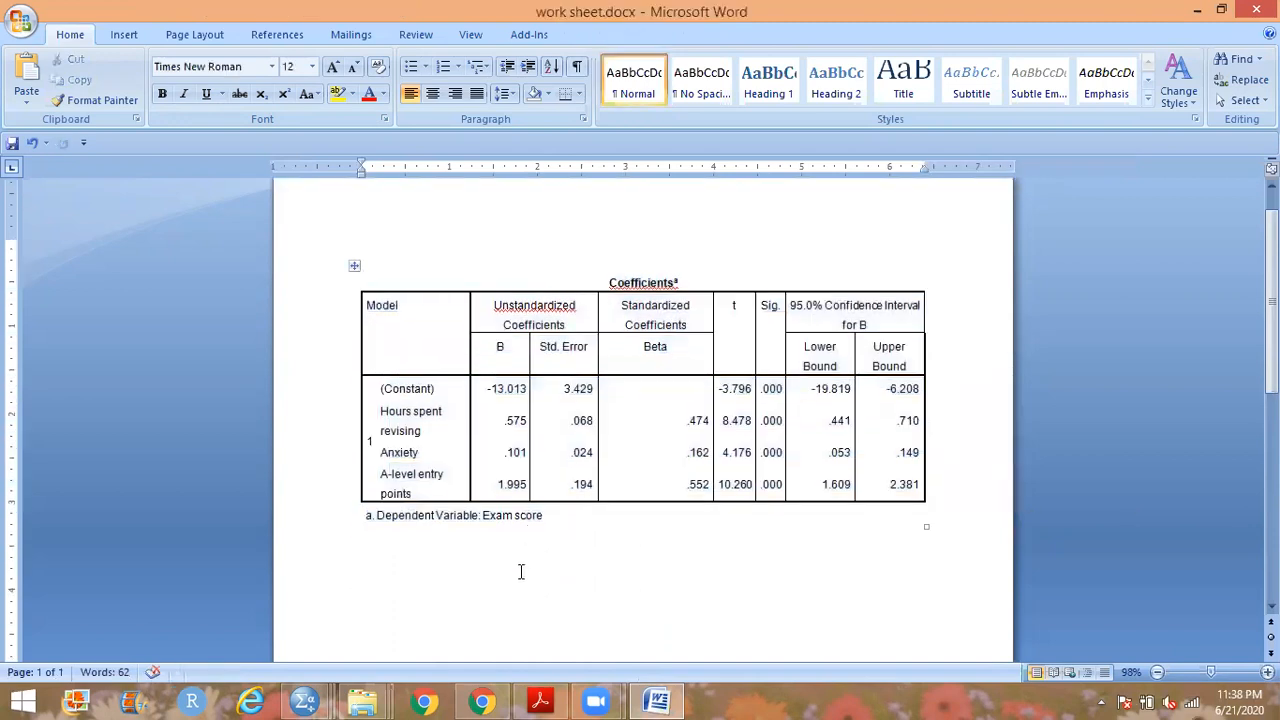
Enter "y" below the Coefficients table and set its font size to 28.
text(y)
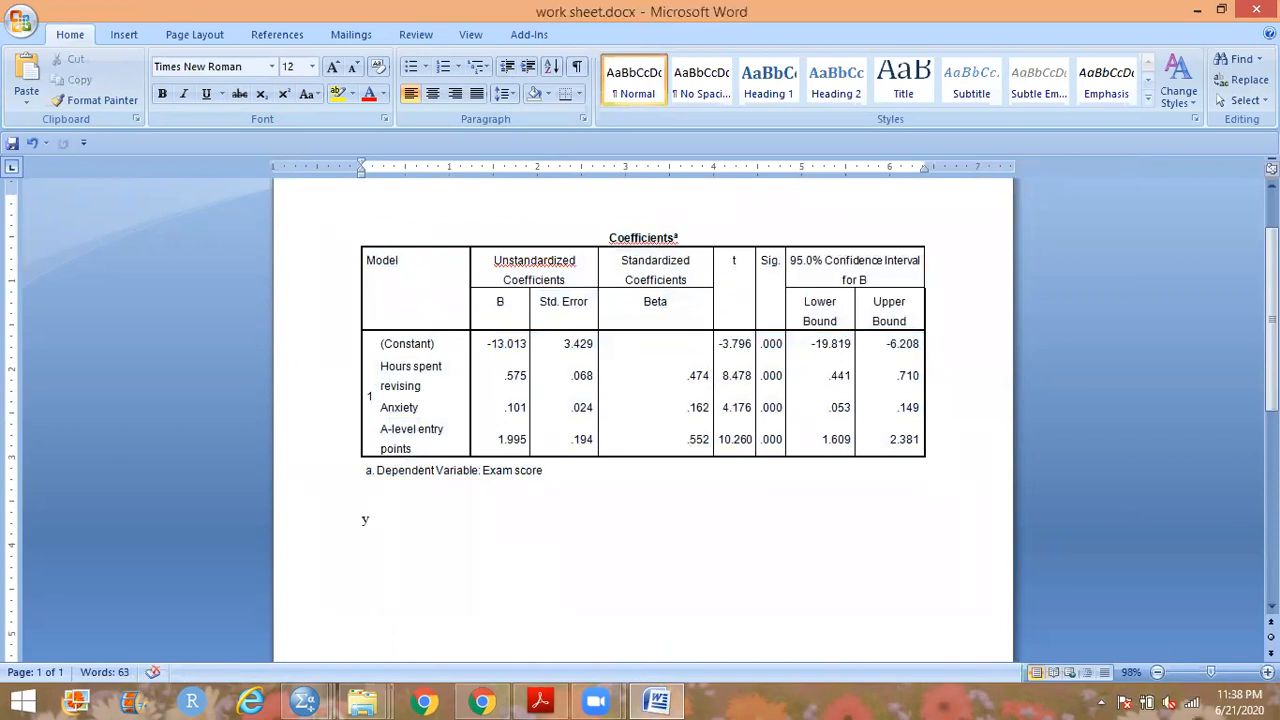
double_click(365, 519)
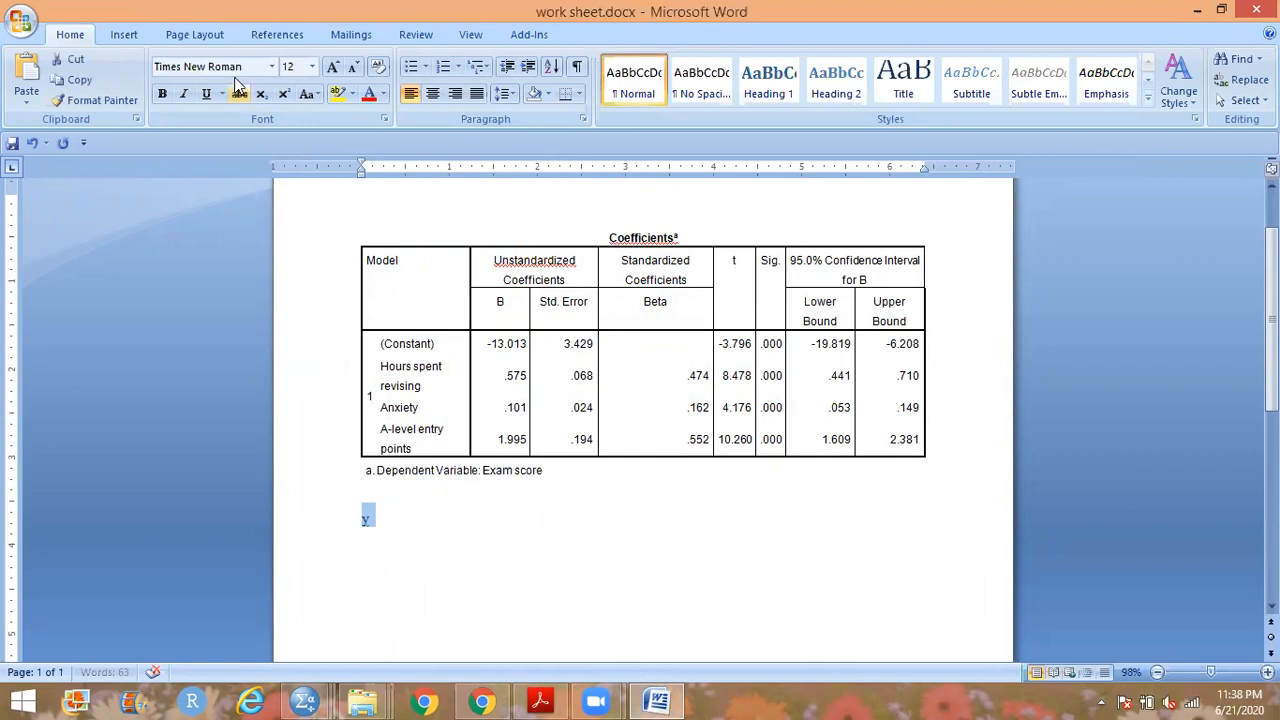
click(312, 66)
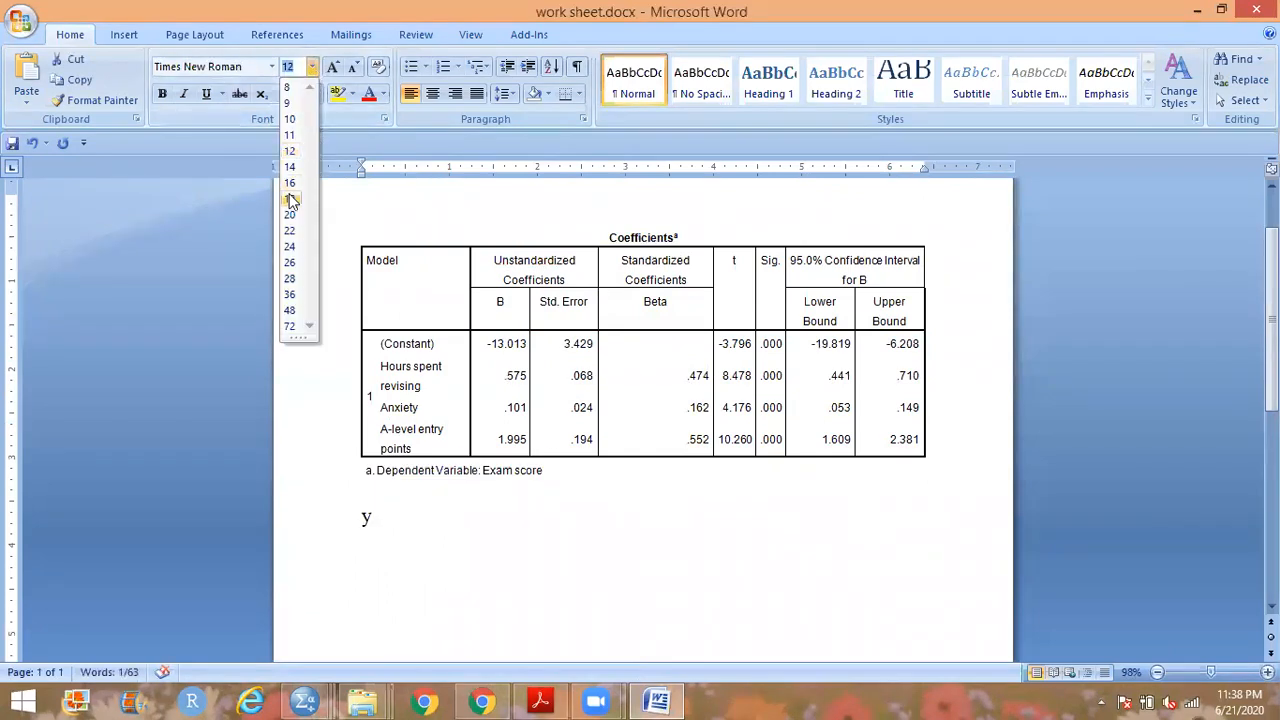
click(289, 234)
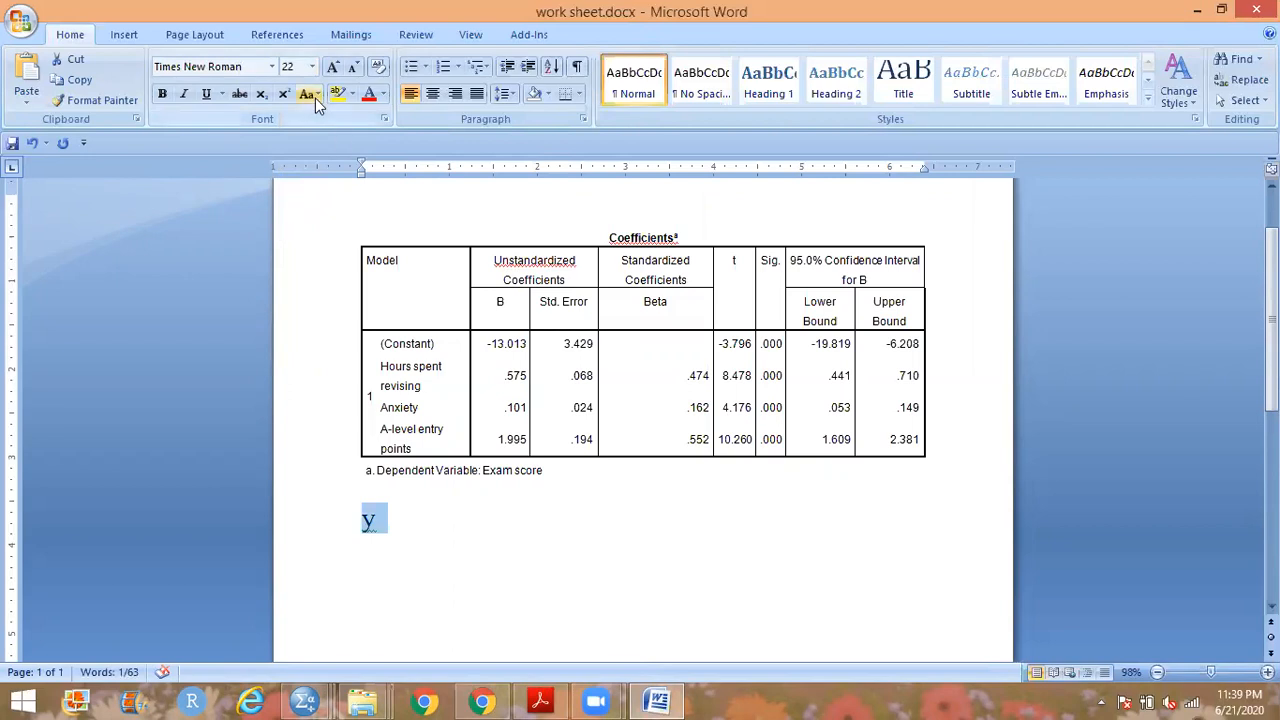
click(312, 66)
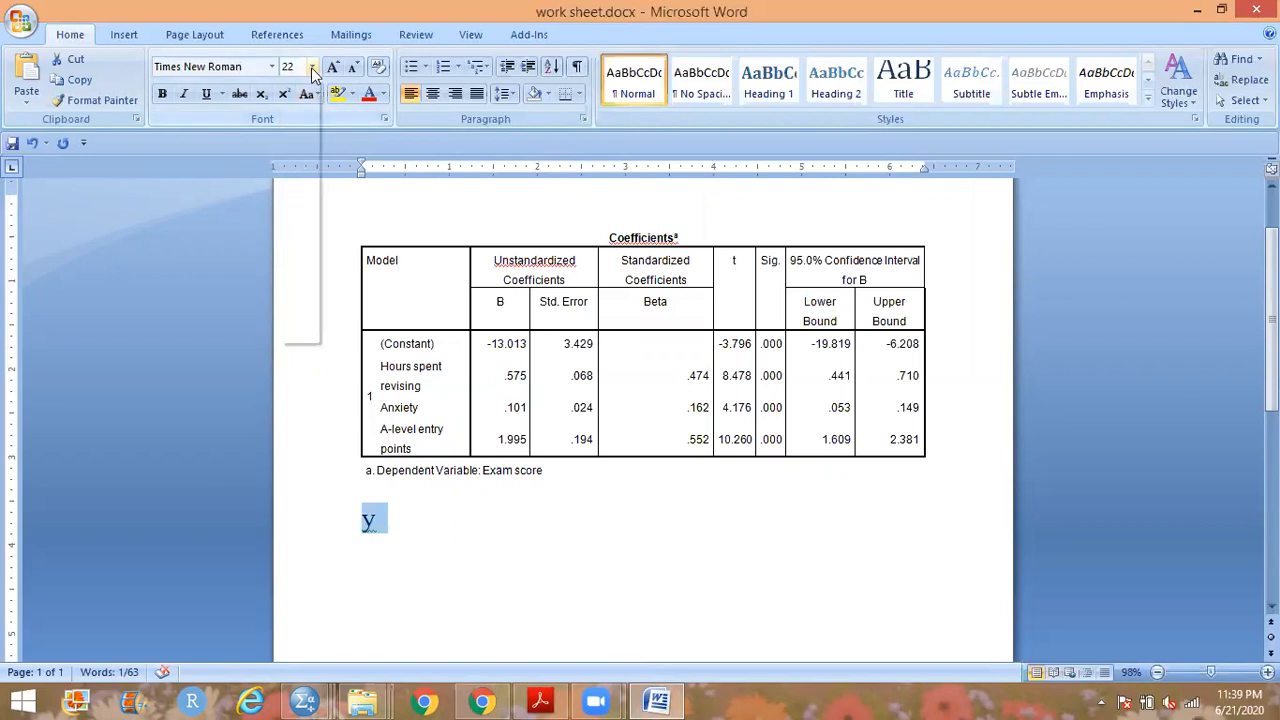
click(290, 278)
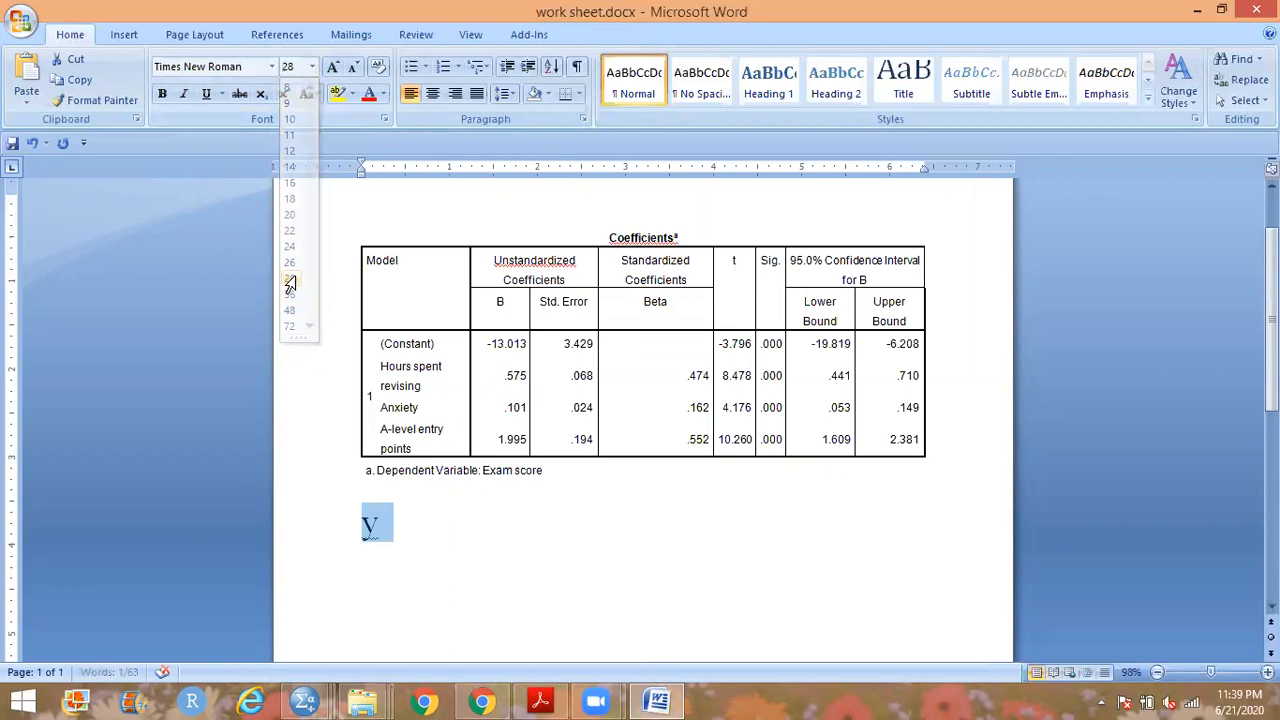
Complete the general regression equation after the y as "y=bo+b1x1+b2x2+b3x3".
click(376, 548)
click(381, 521)
text(=)
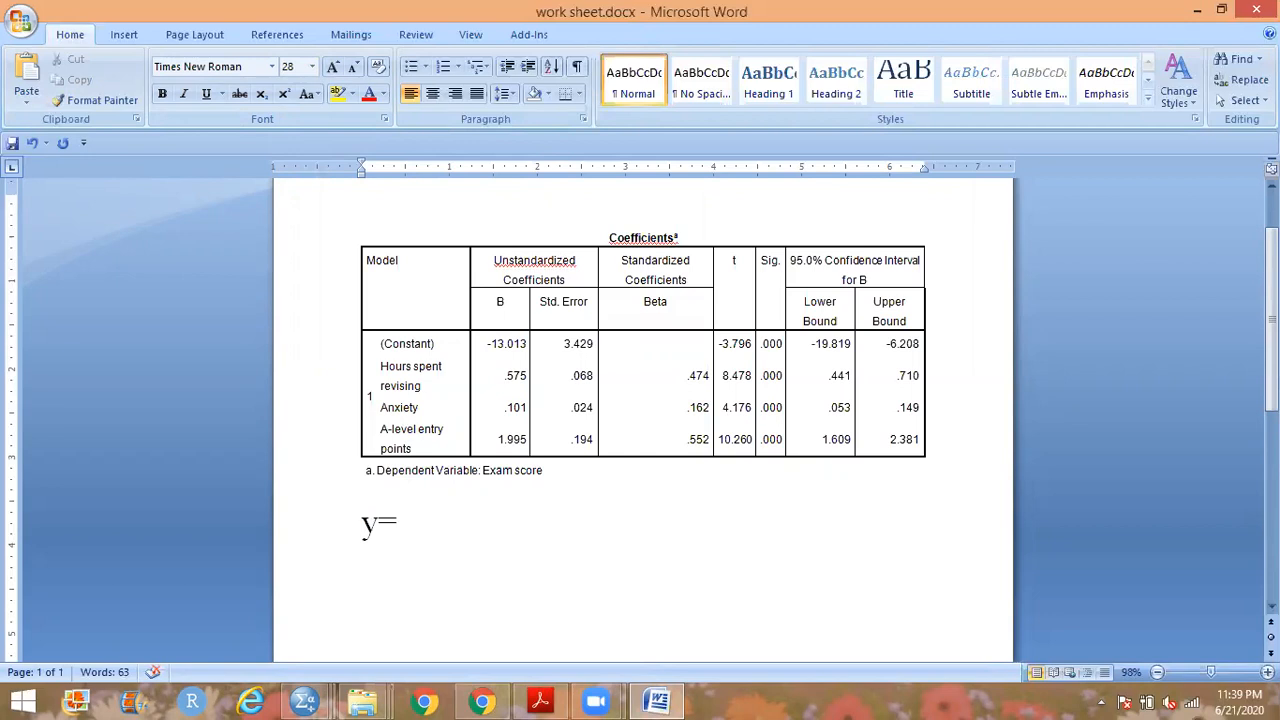
text(bo+b1x)
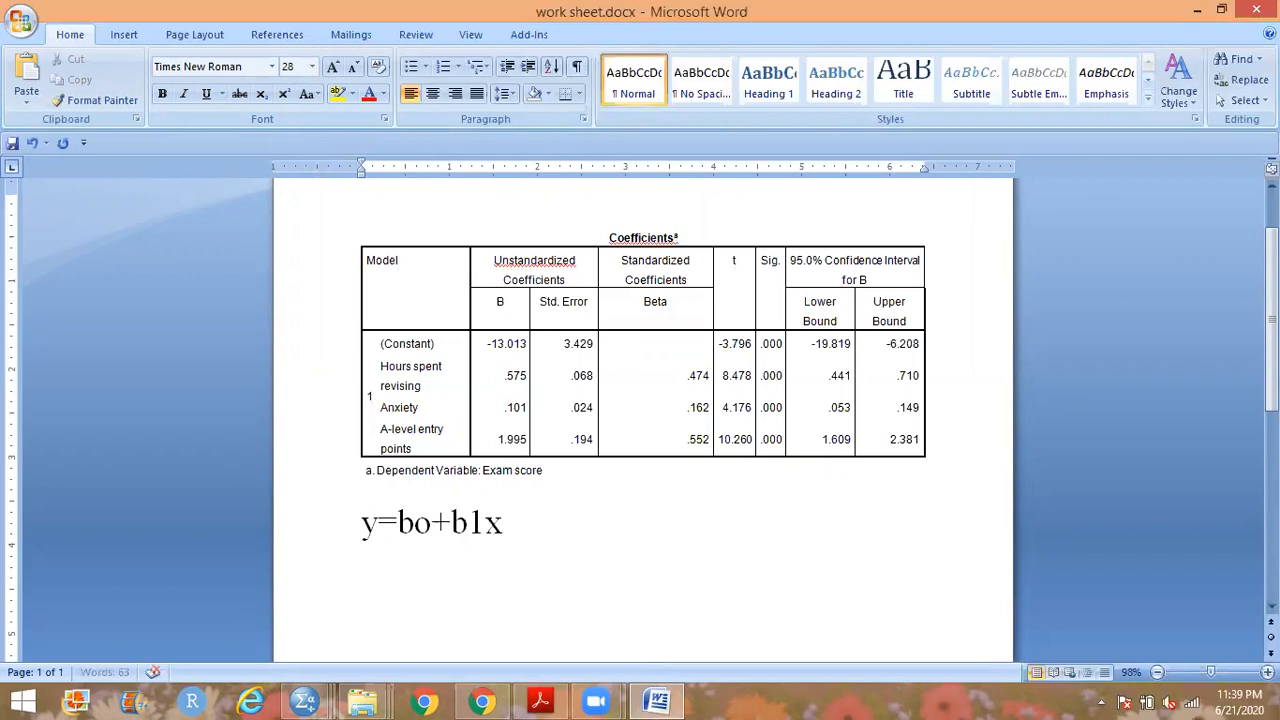
text(!)
key(BackSpace)
text(1+b2)
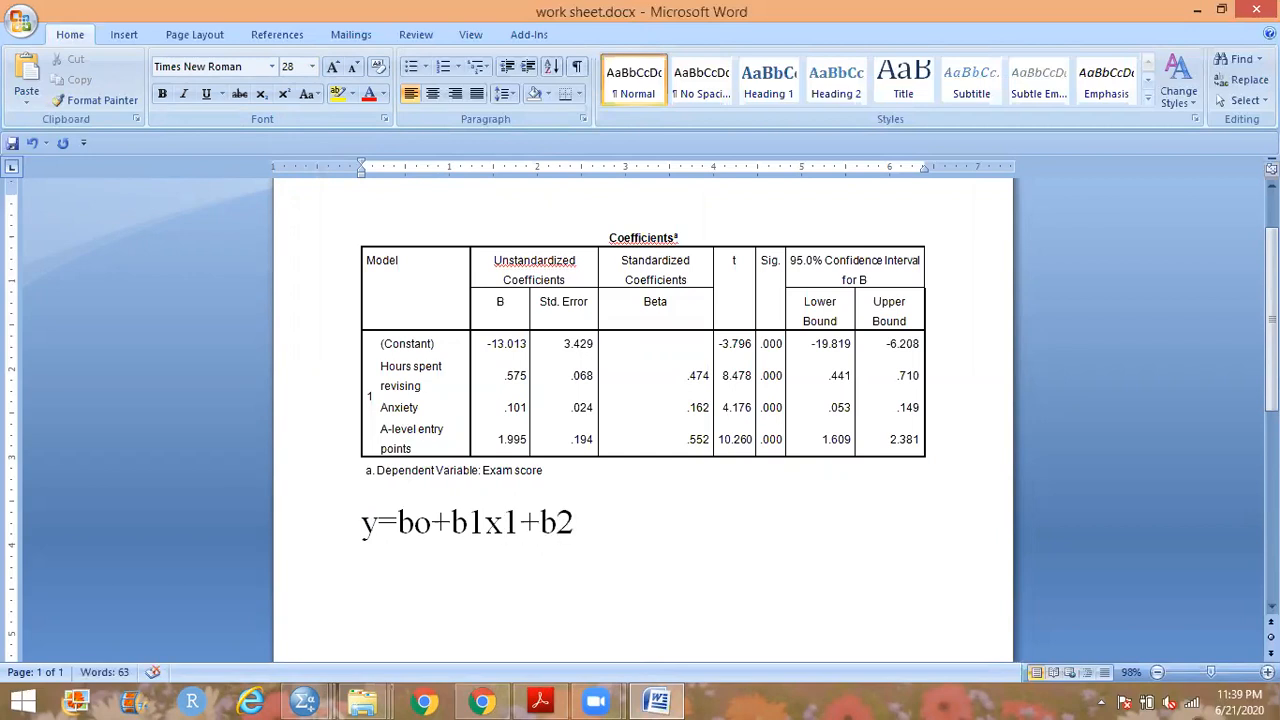
text(x2+b3x3)
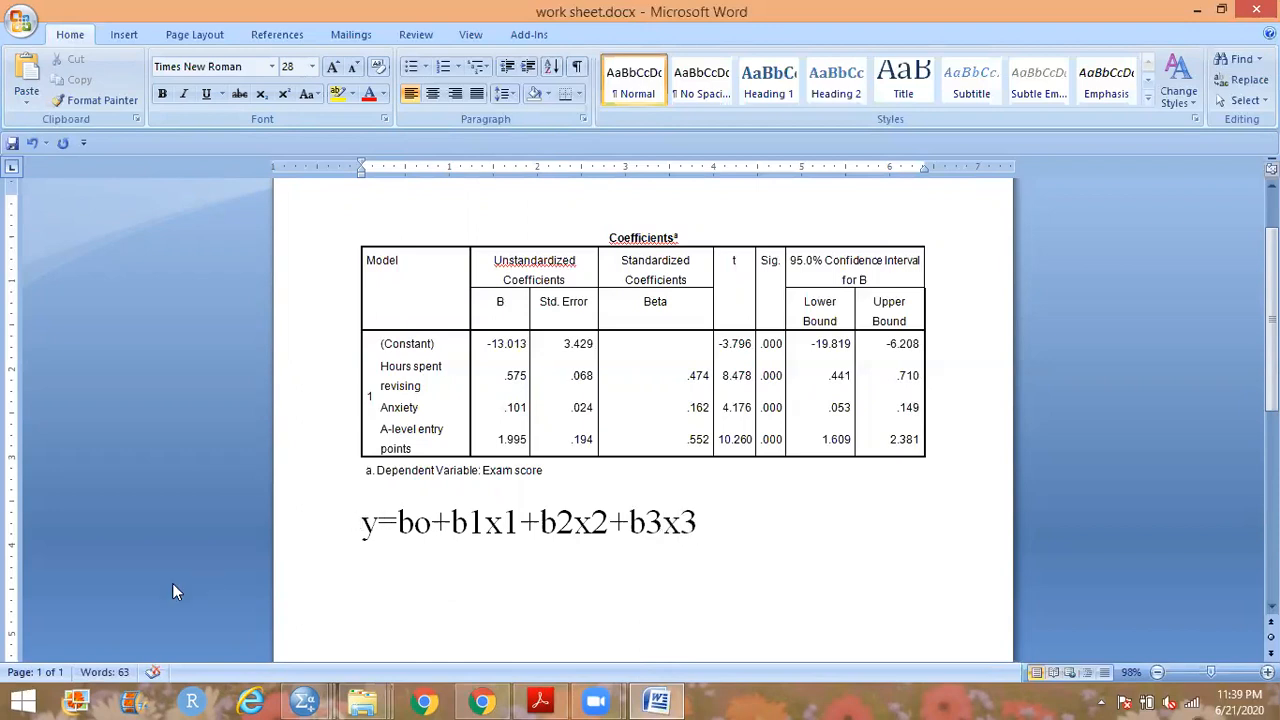
Add the line "exam score=Y" below the general regression equation and start another line.
key(Return)
text(exan)
key(BackSpace)
text(m)
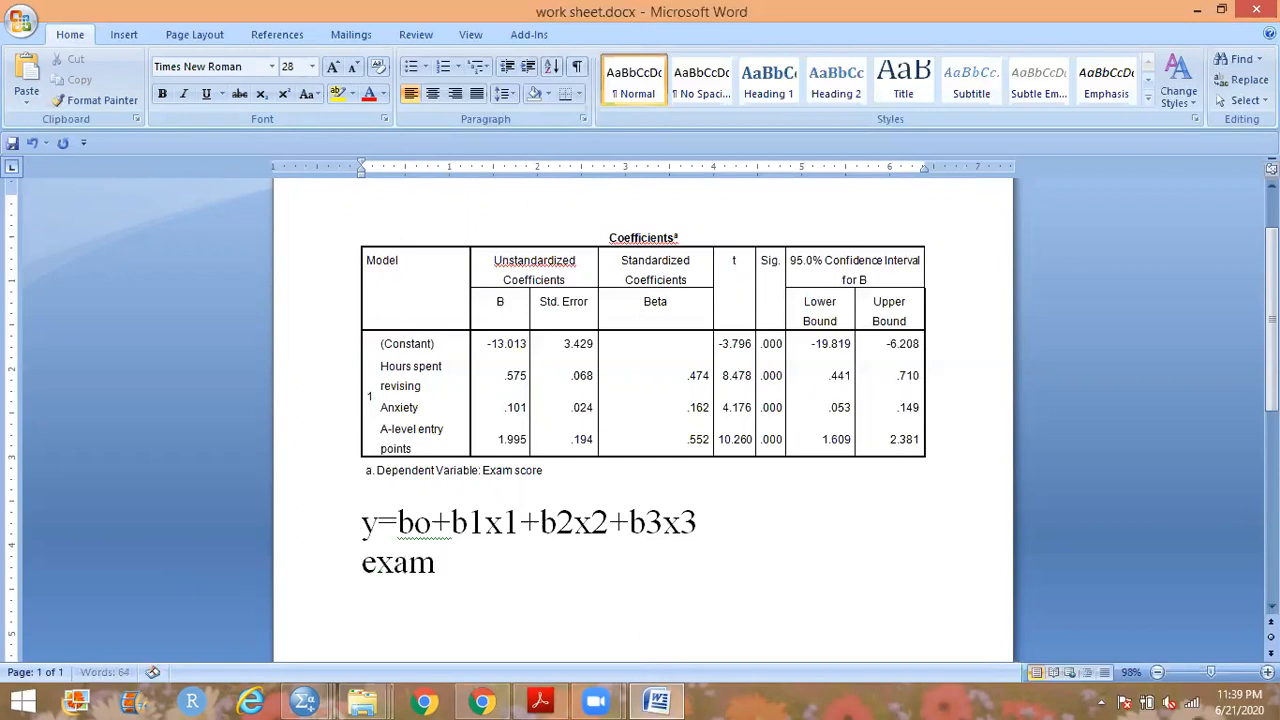
text( score)
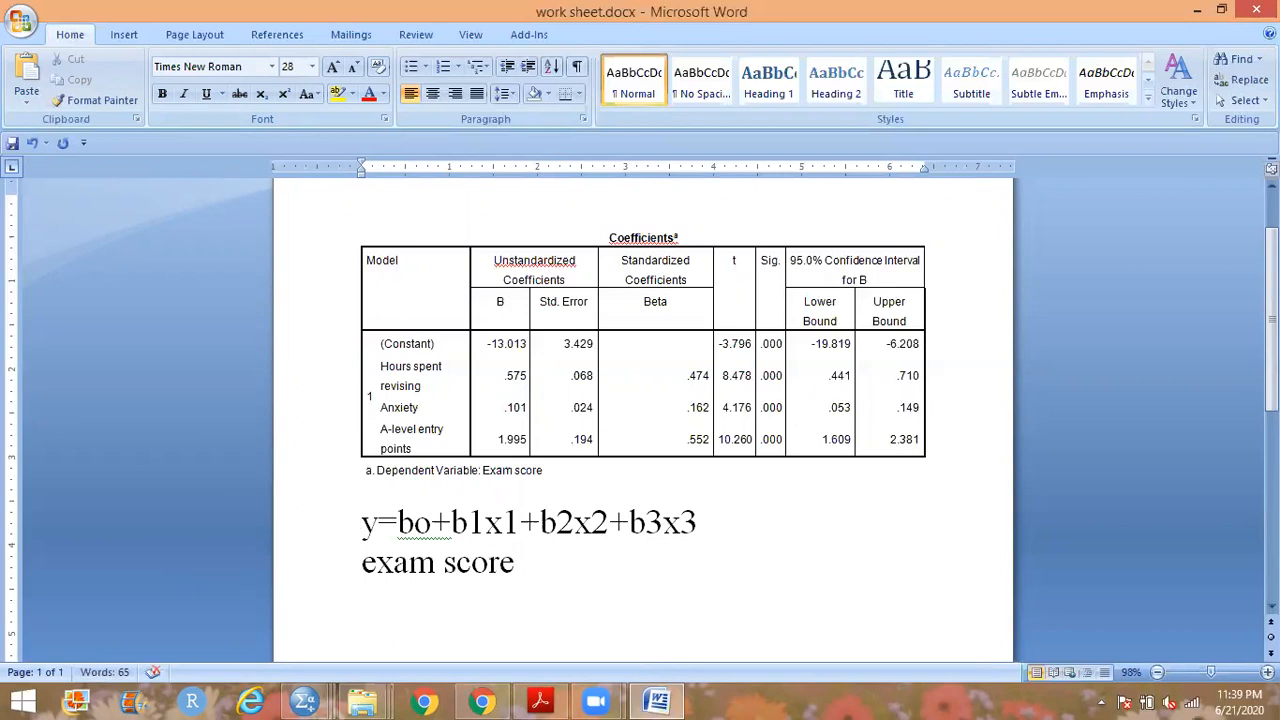
text(=Y)
key(Return)
Begin the fitted equation on the new line with the constant as "y=-13.013".
text(y=)
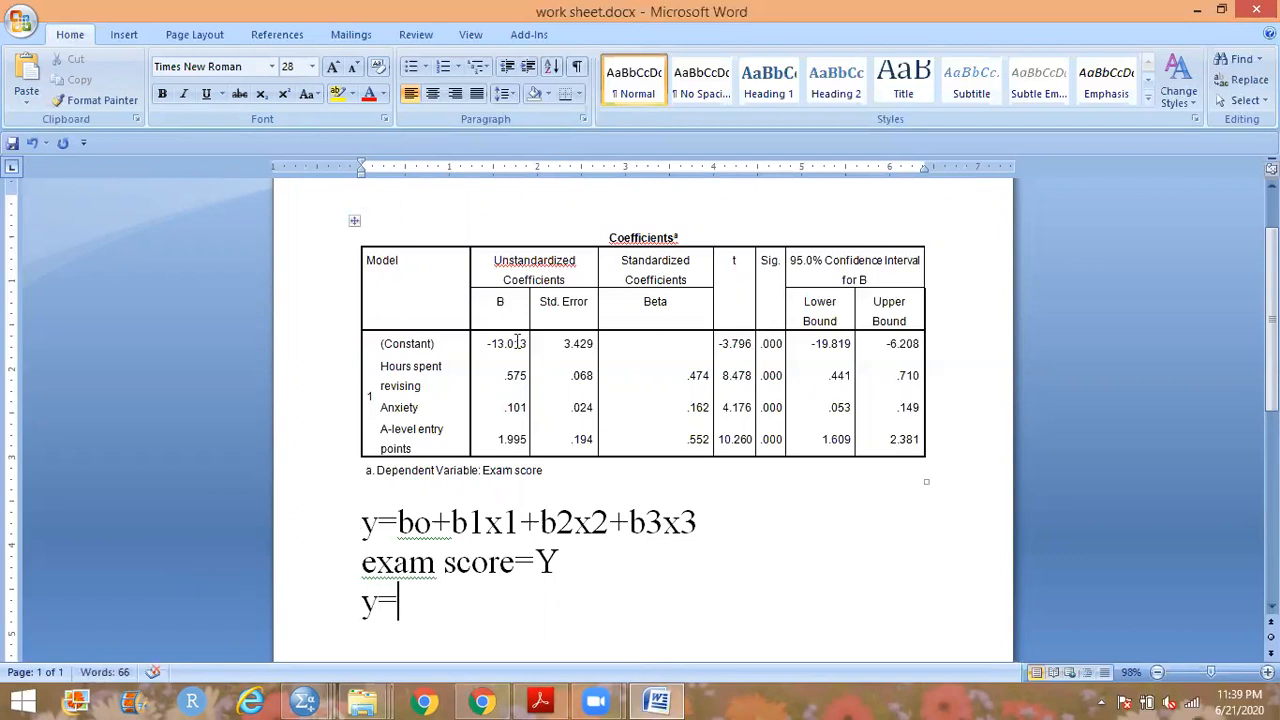
text(13.)
click(402, 601)
text(-)
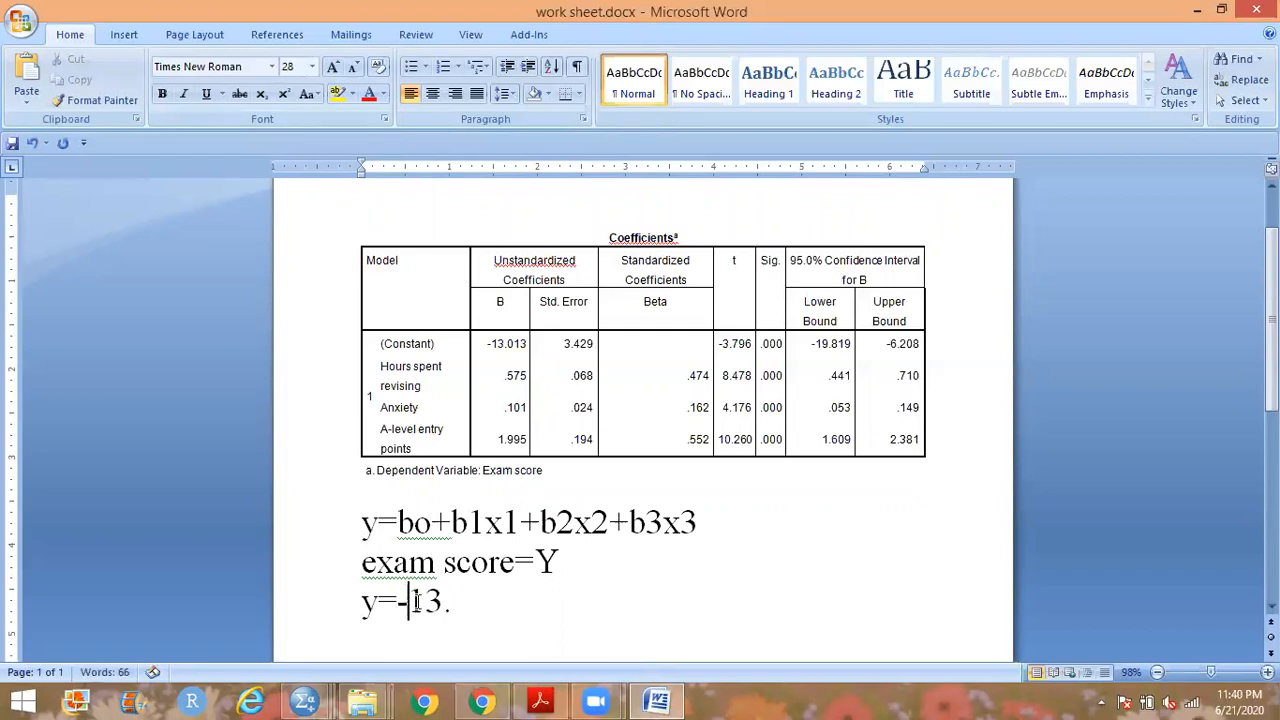
click(449, 607)
text(0.13)
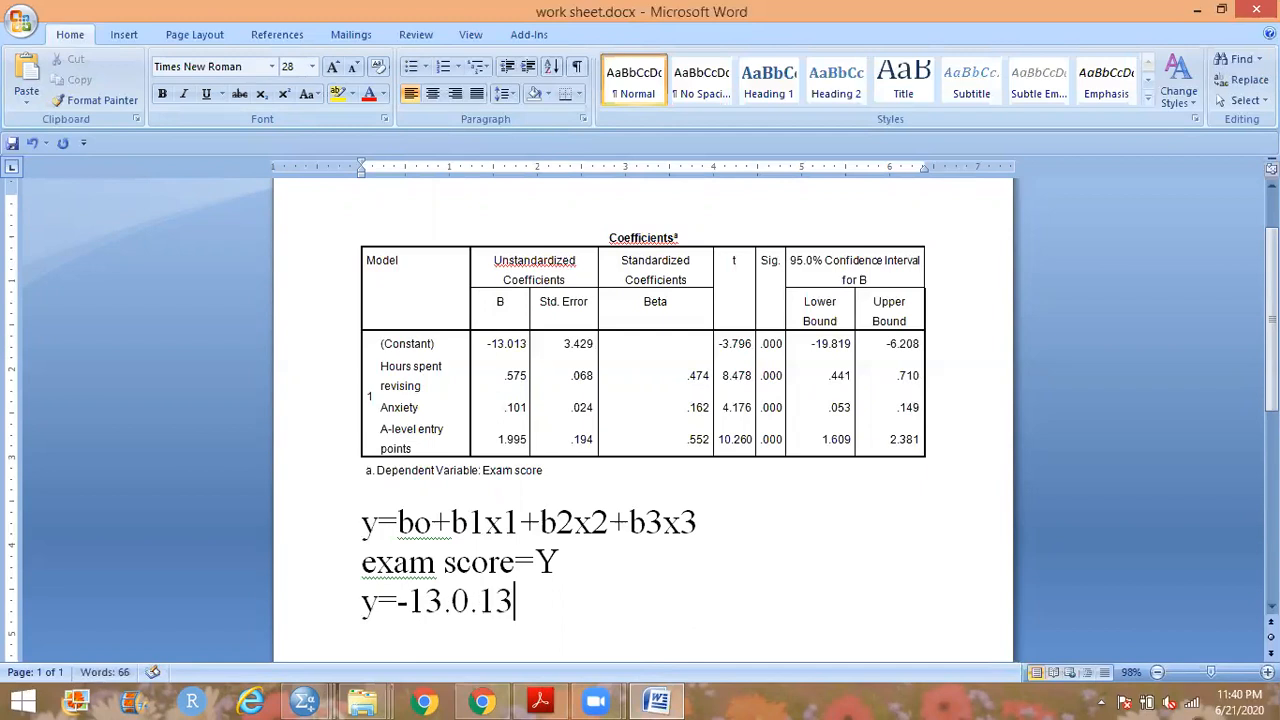
key(BackSpace)
key(BackSpace)
key(BackSpace)
key(BackSpace)
key(BackSpace)
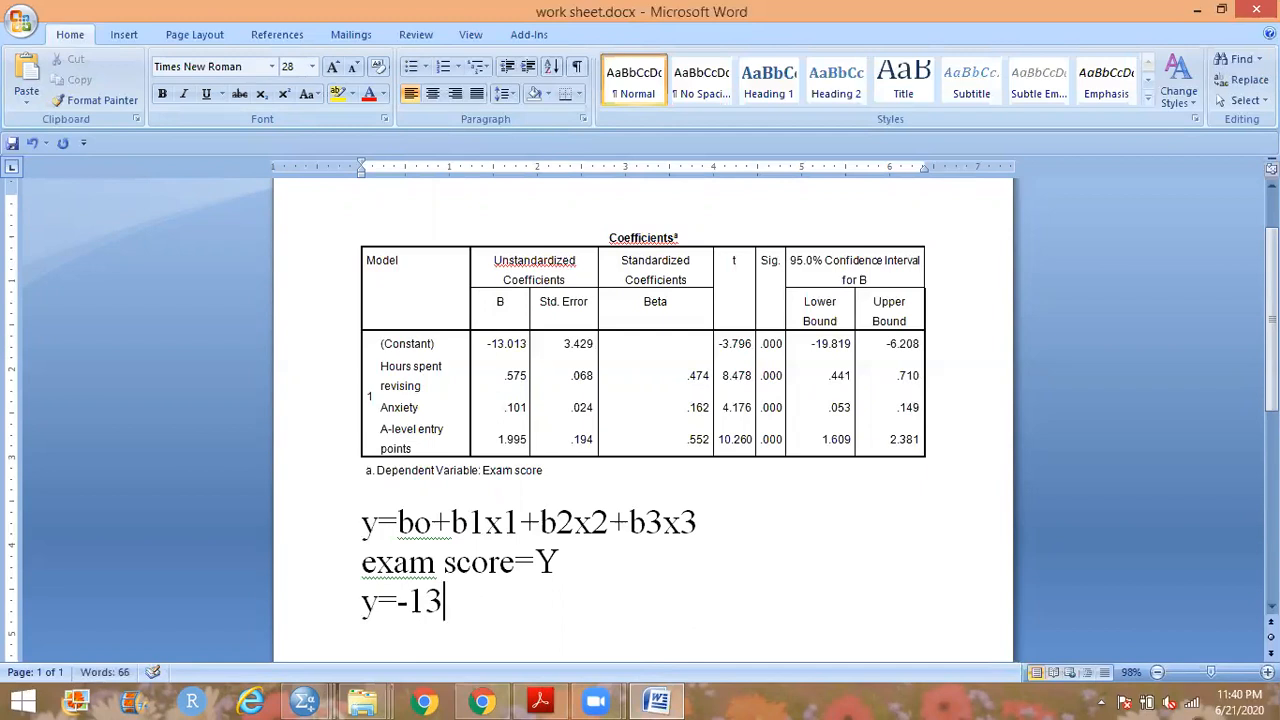
text(.013)
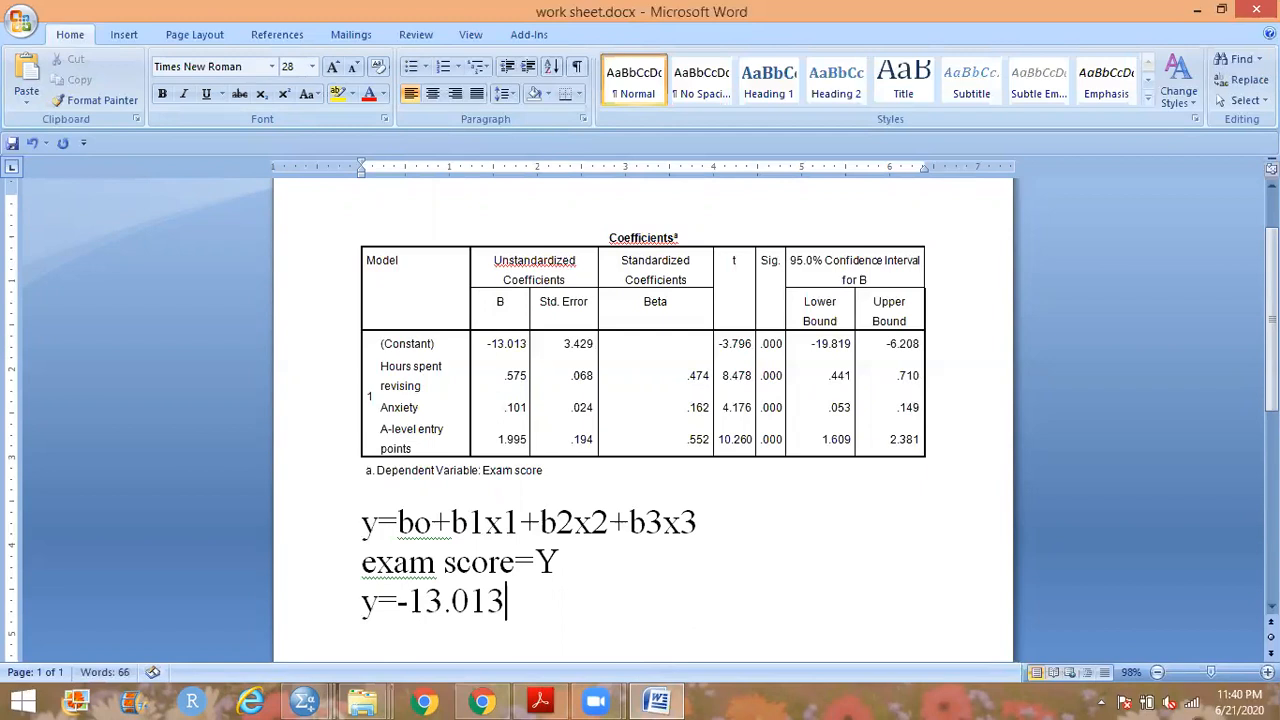
Extend the fitted equation with the hours spent revising term, "+0.575x1+".
text(+)
text(0.578)
key(BackSpace)
text(5)
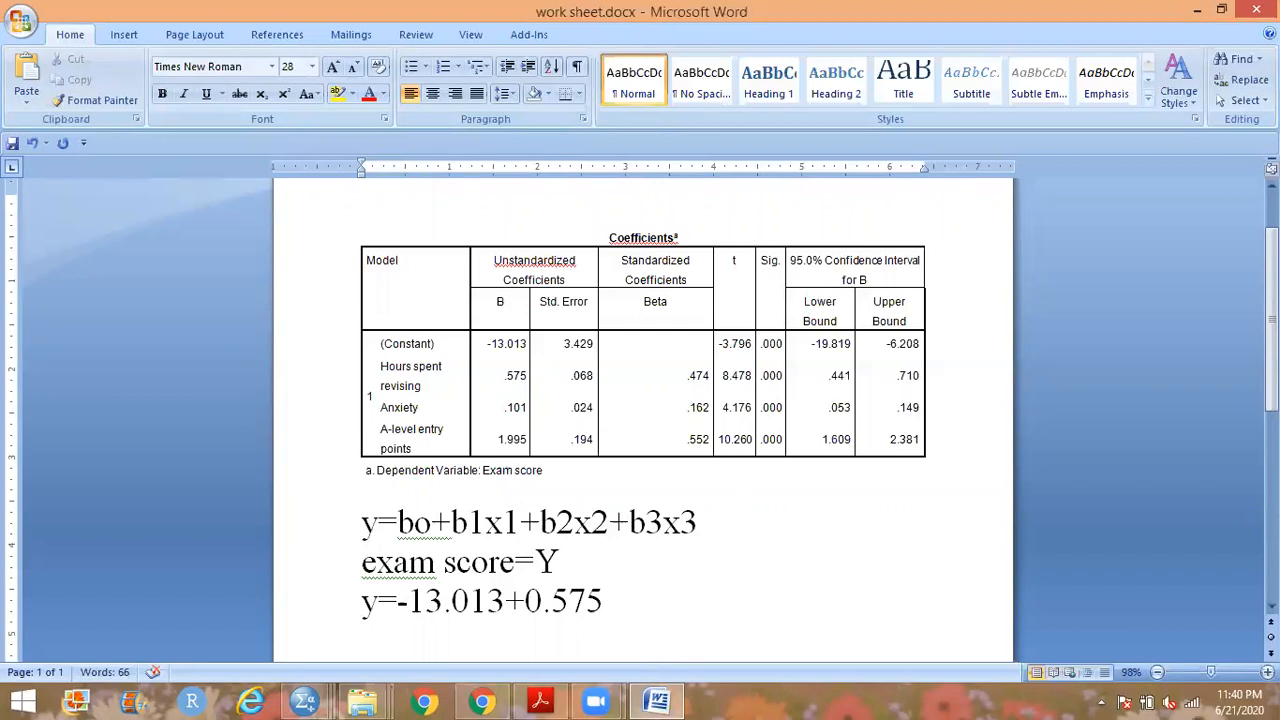
text(x1+)
Copy the Anxiety B coefficient .101 from the table to the end of the fitted equation.
drag(506, 406, 527, 407)
key(ctrl+c)
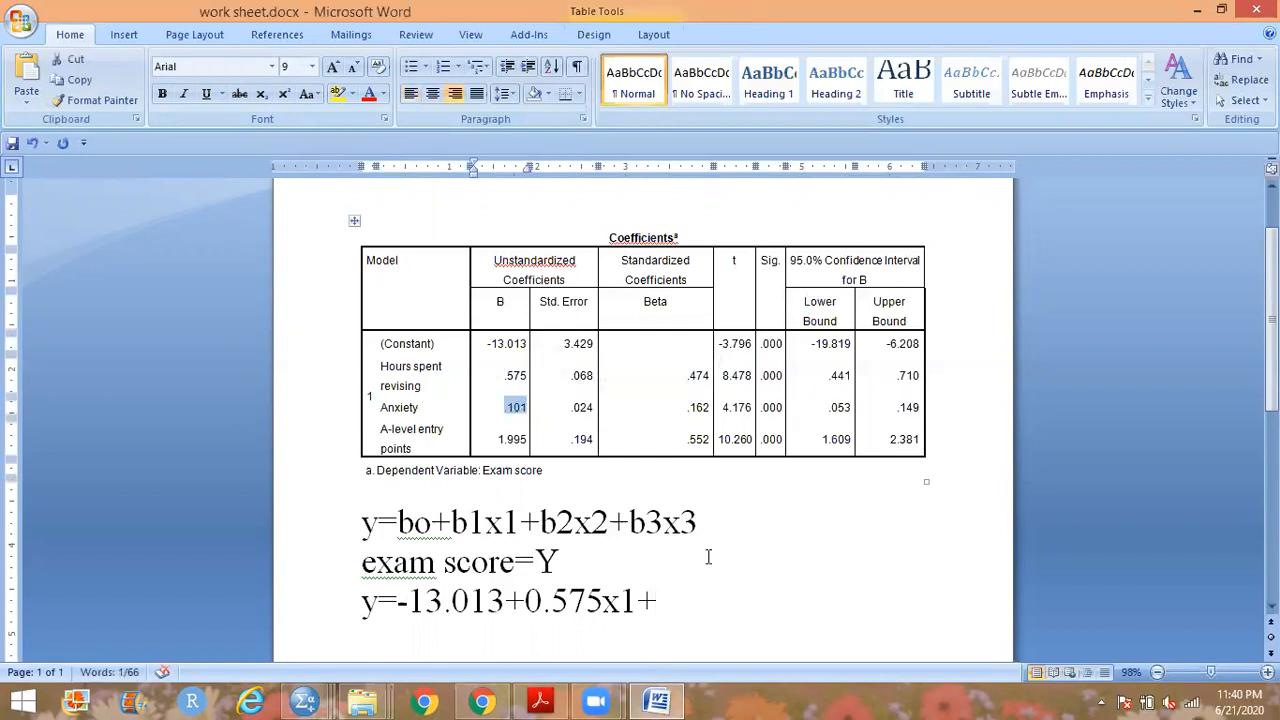
click(679, 596)
key(ctrl+v)
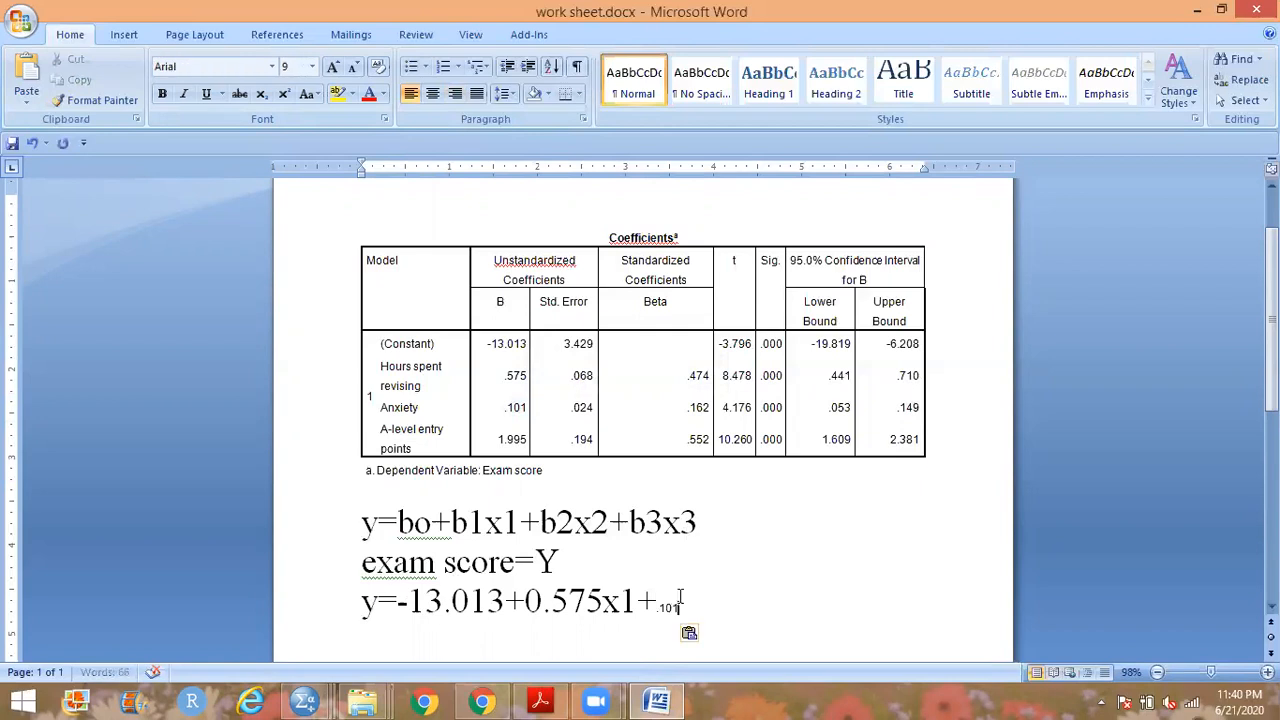
Match the pasted .101 to the formatting of the fitted equation and complete the anxiety term with "x2+".
key(Return)
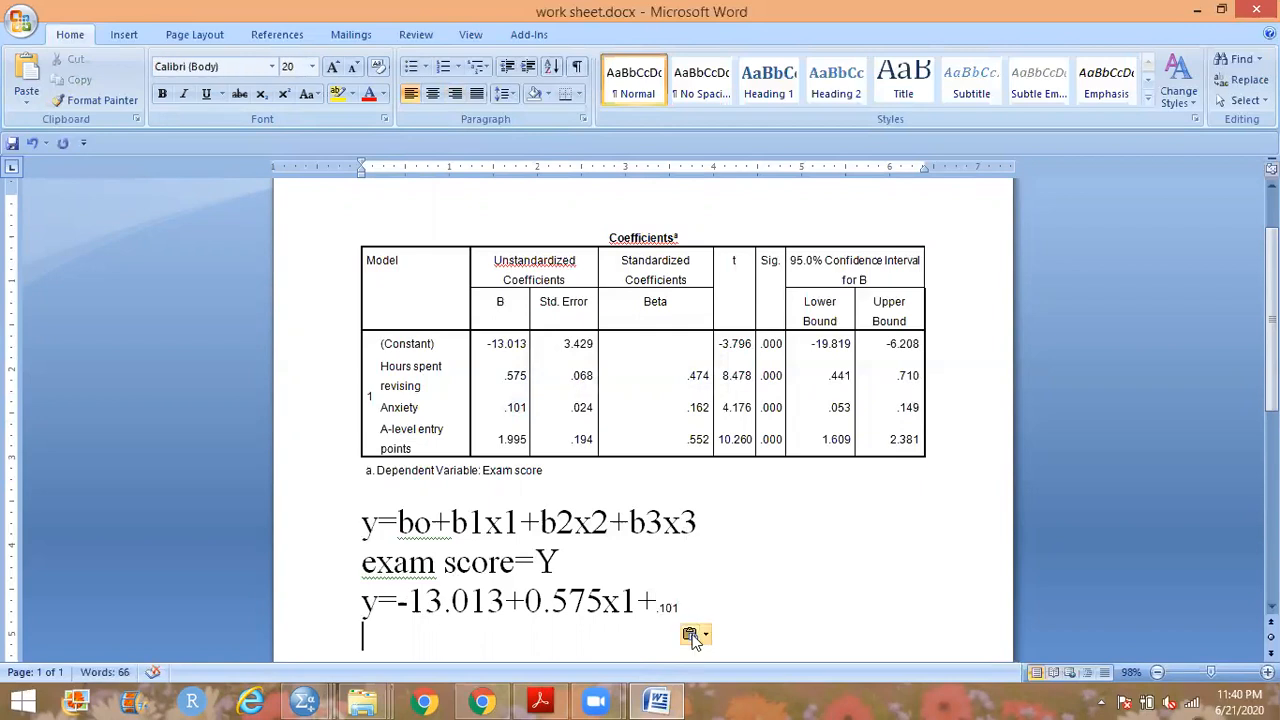
click(692, 631)
click(726, 589)
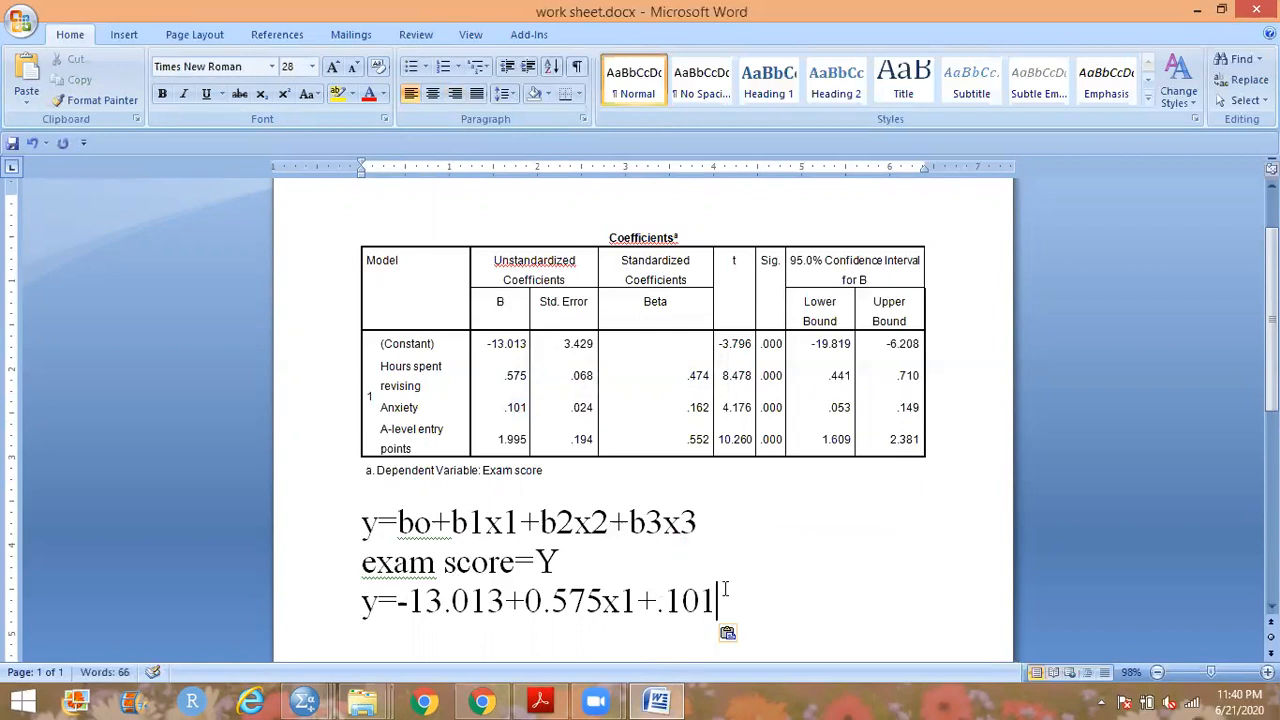
text(x2+)
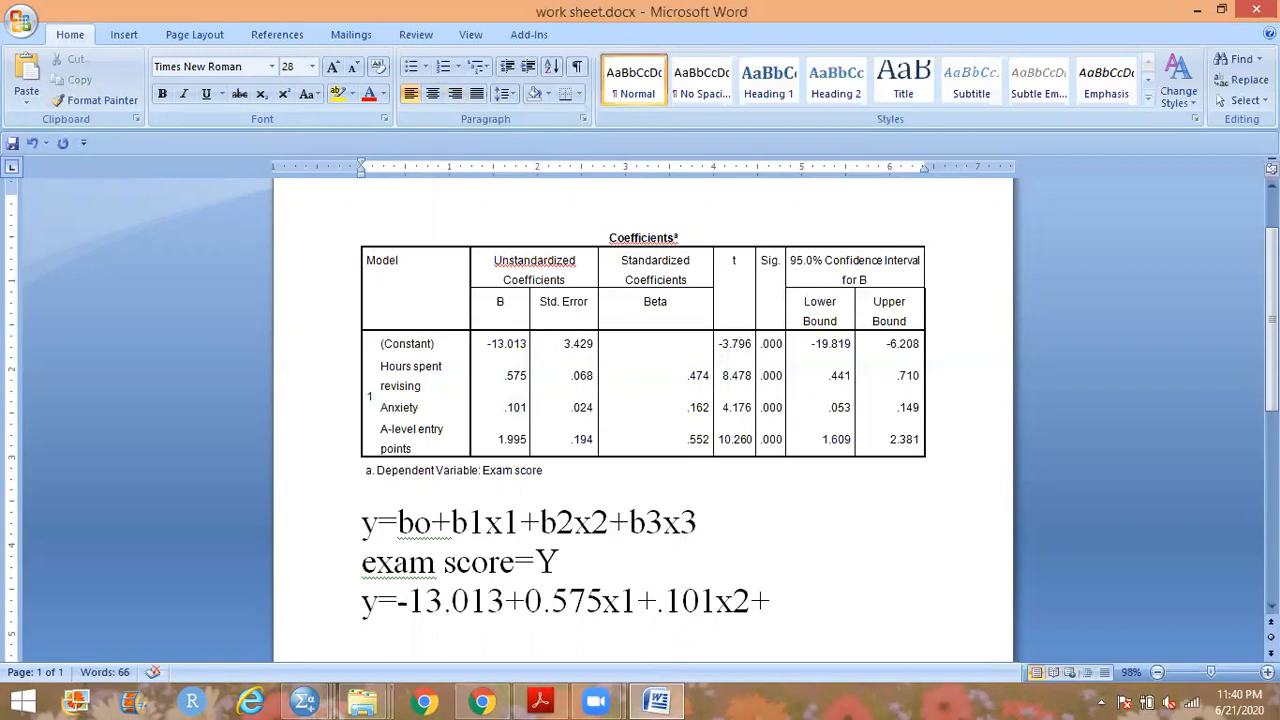
Finish the fitted equation with the A-level entry points term "1.995x3" and save the document.
text(1.995)
text(x3)
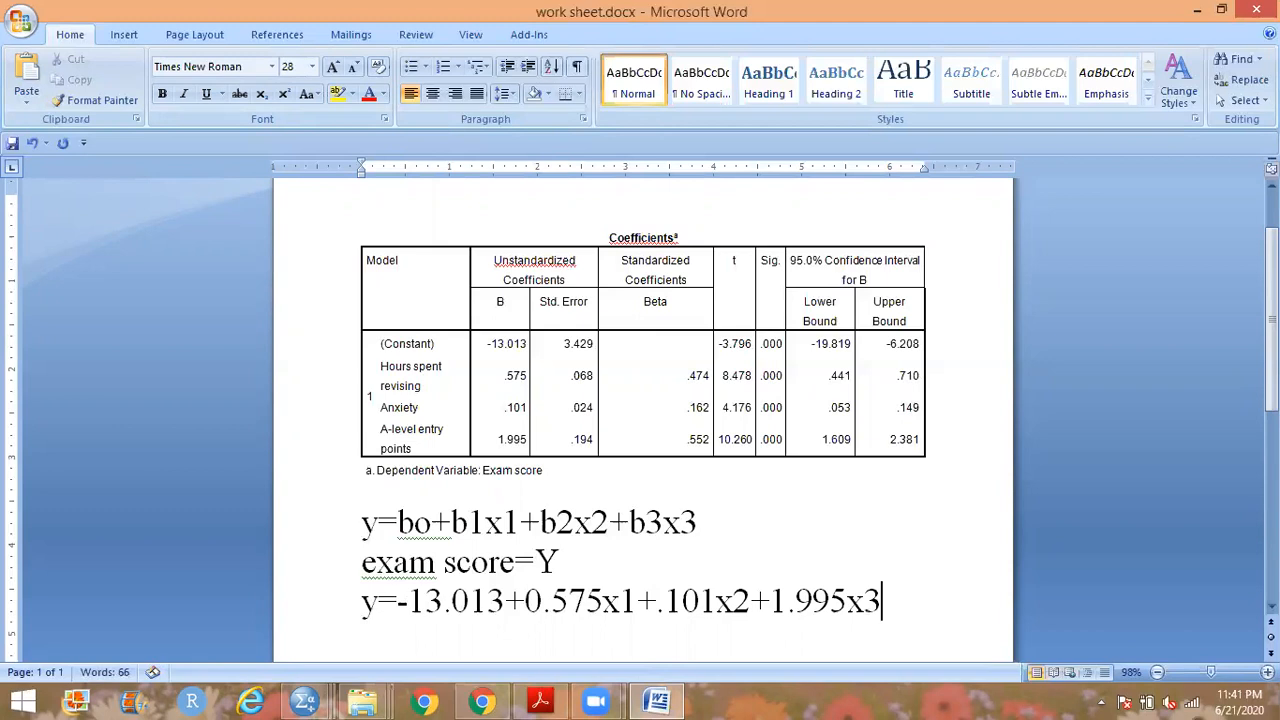
scroll(757, 538, down, 2)
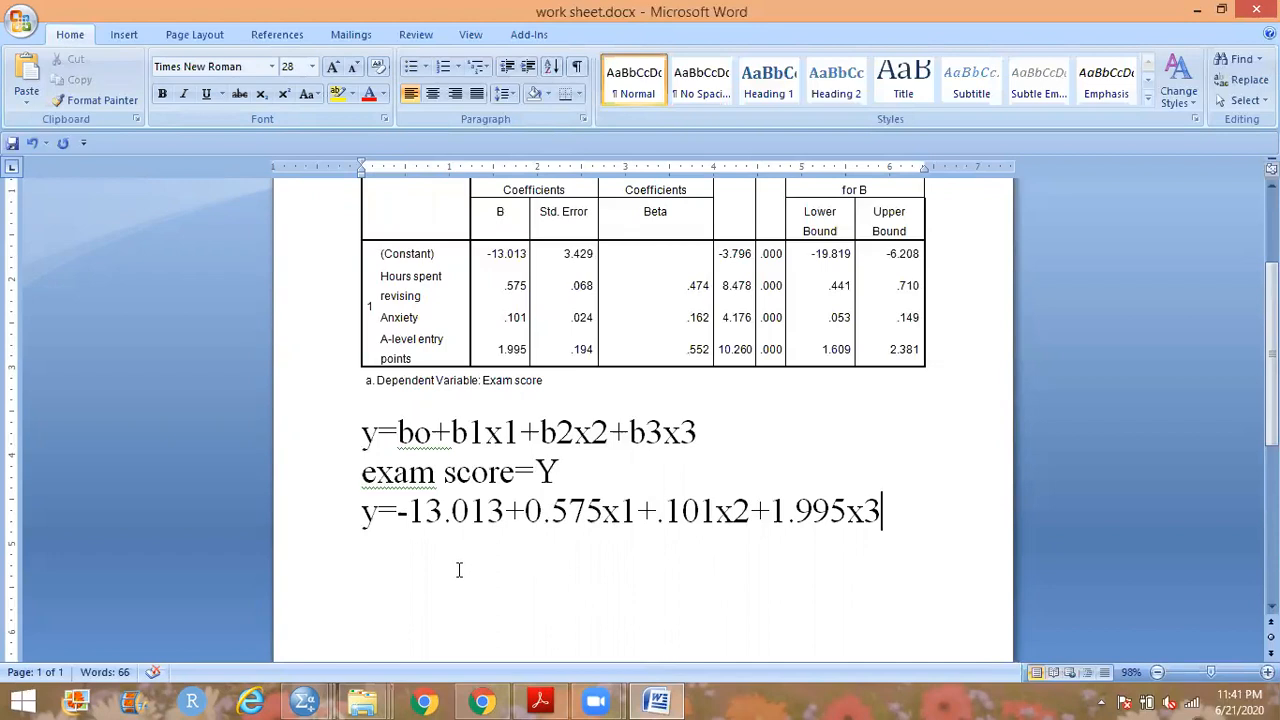
click(12, 143)
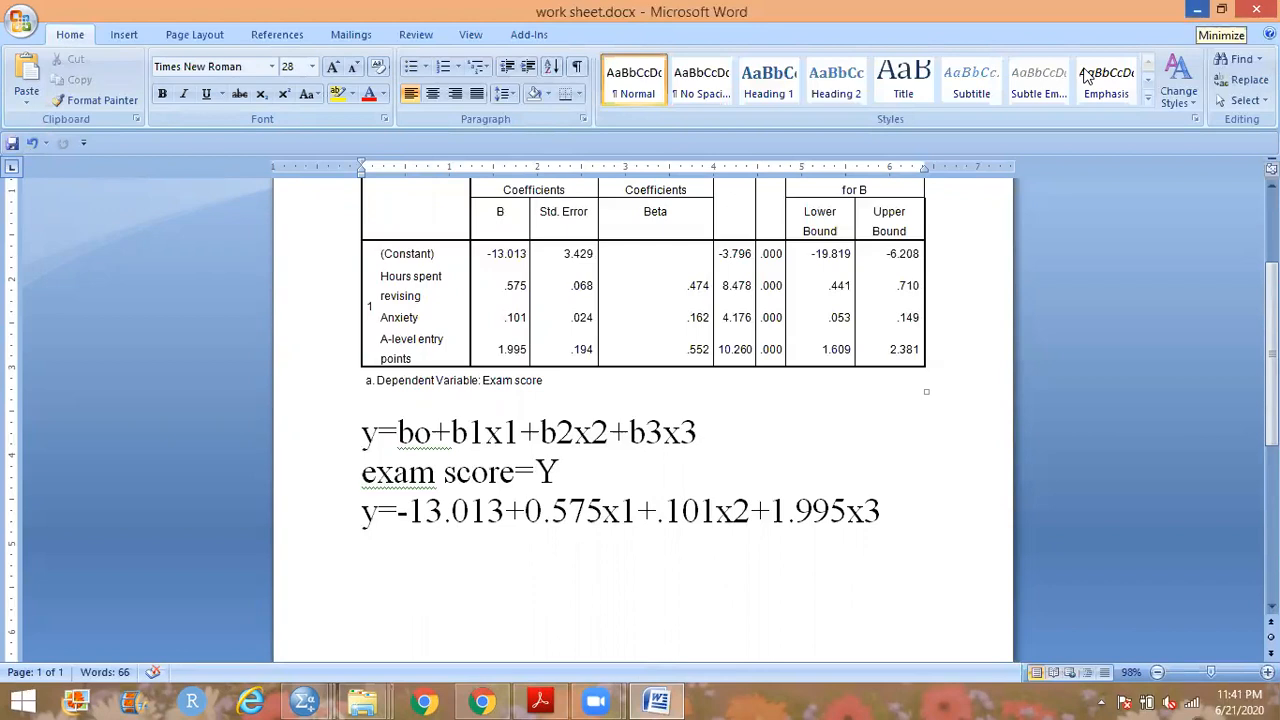
Switch to the examrevision.sav data in SPSS, recall the Linear Regression dialog and check its save options without changing them.
click(1197, 10)
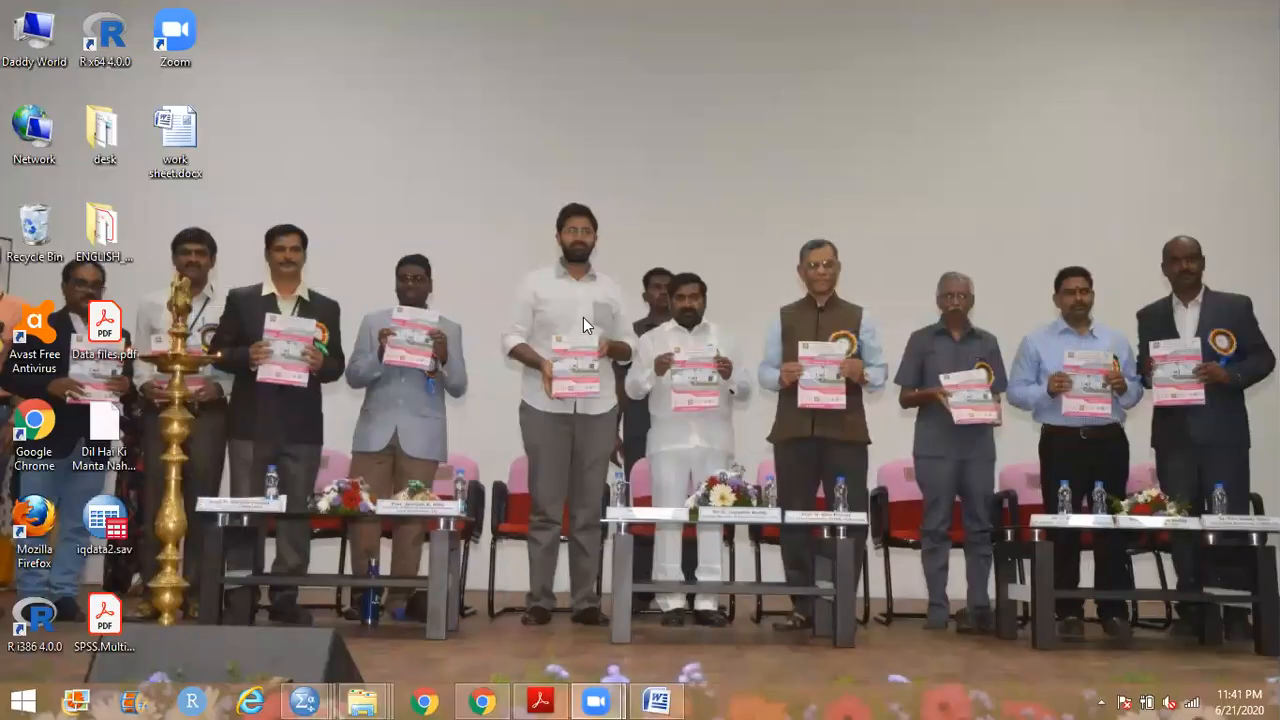
mouse_move(310, 700)
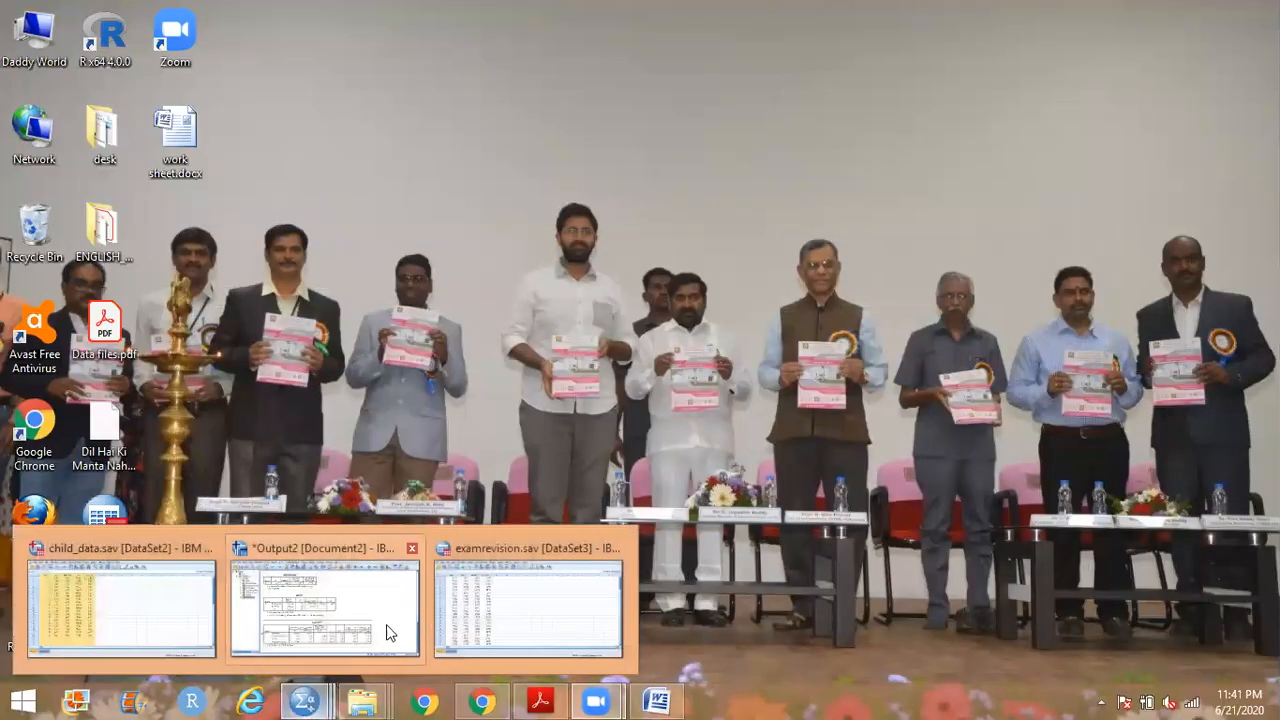
click(474, 592)
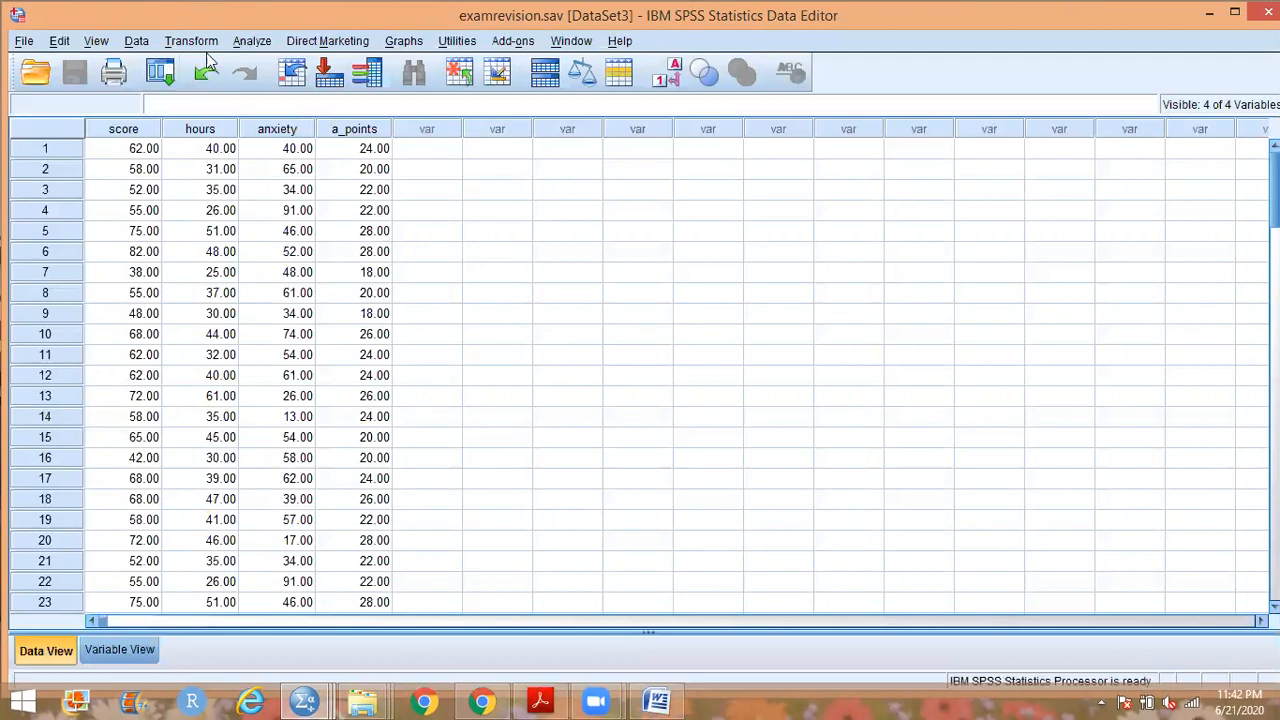
click(163, 74)
click(183, 103)
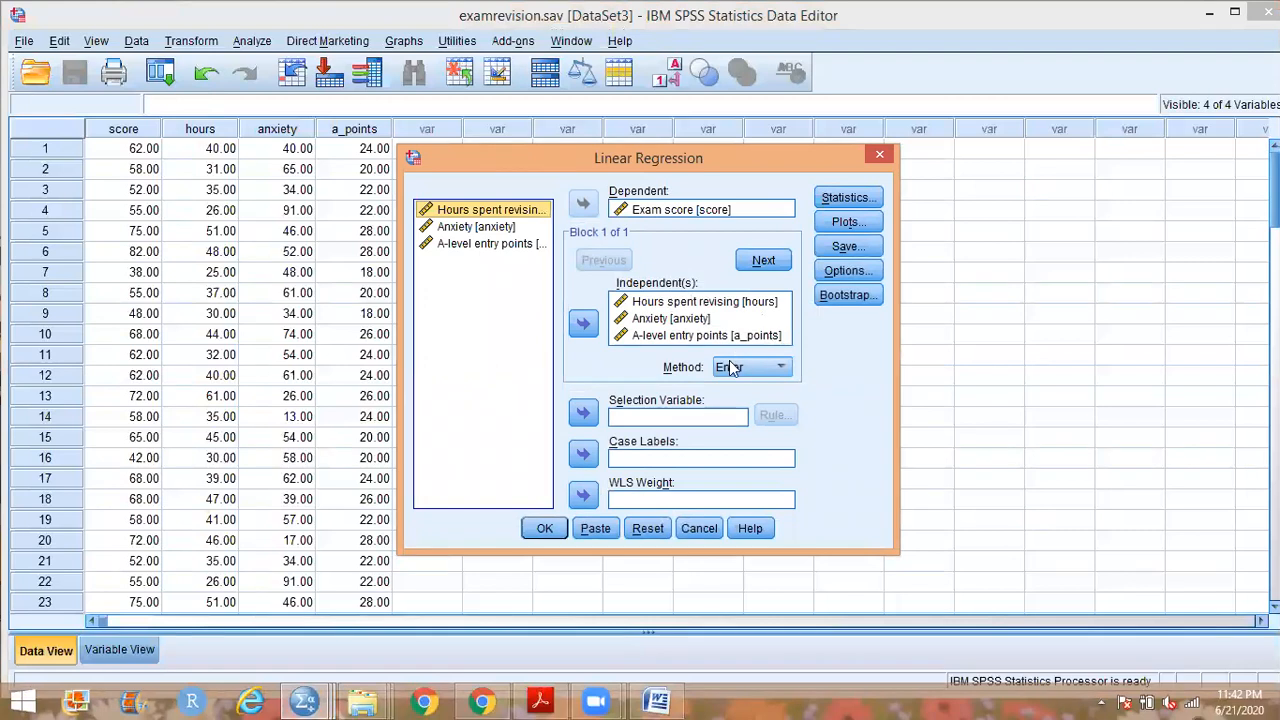
click(848, 246)
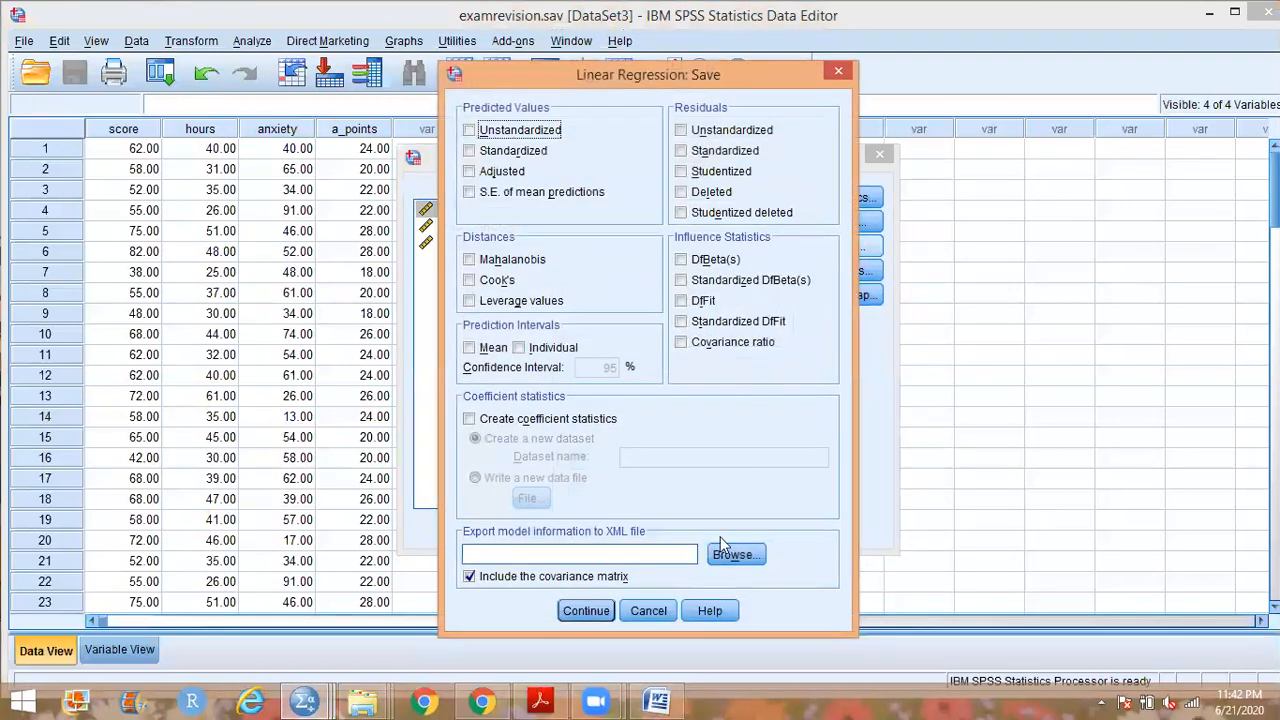
click(583, 612)
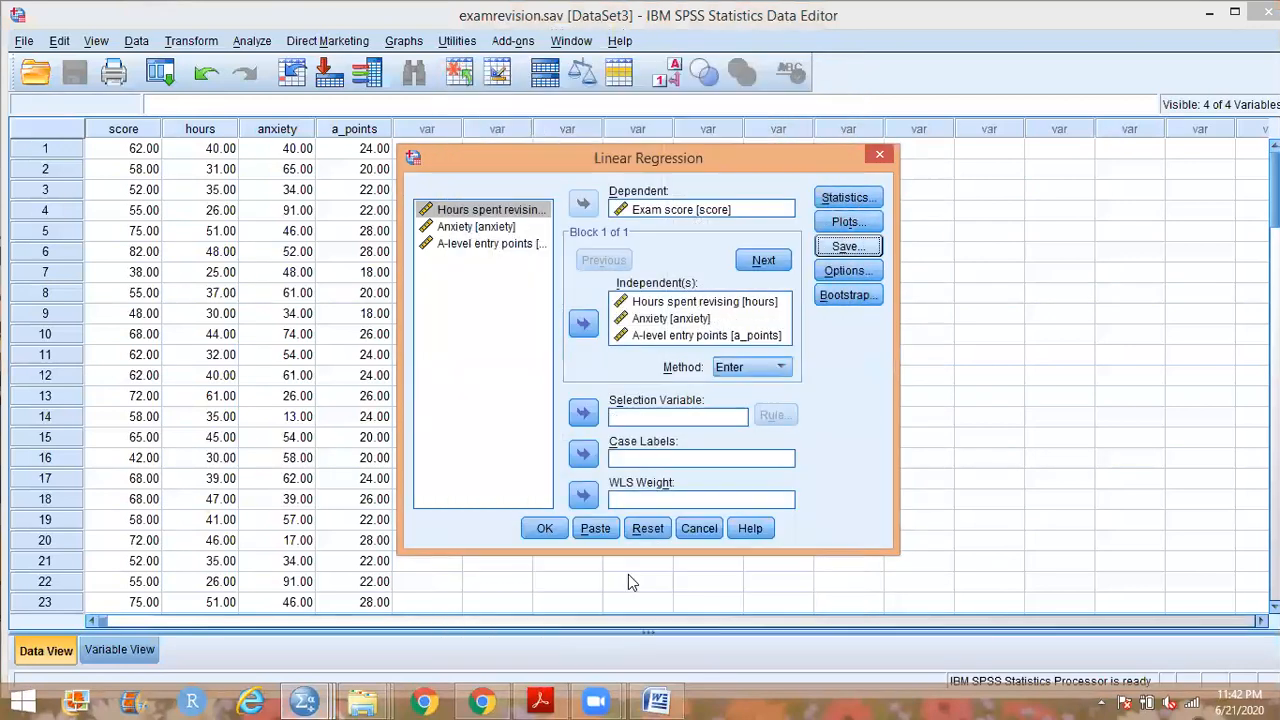
Set the regression method to Stepwise and run the regression of exam score on the three predictors.
click(782, 368)
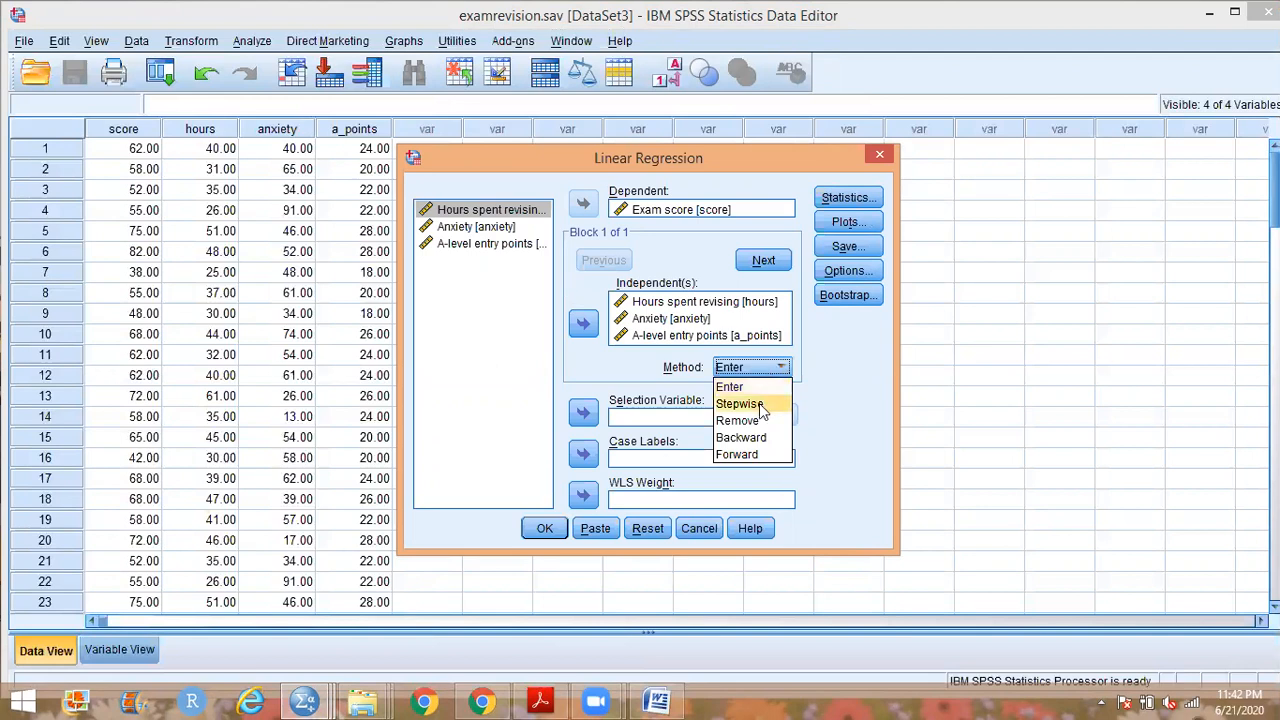
click(758, 404)
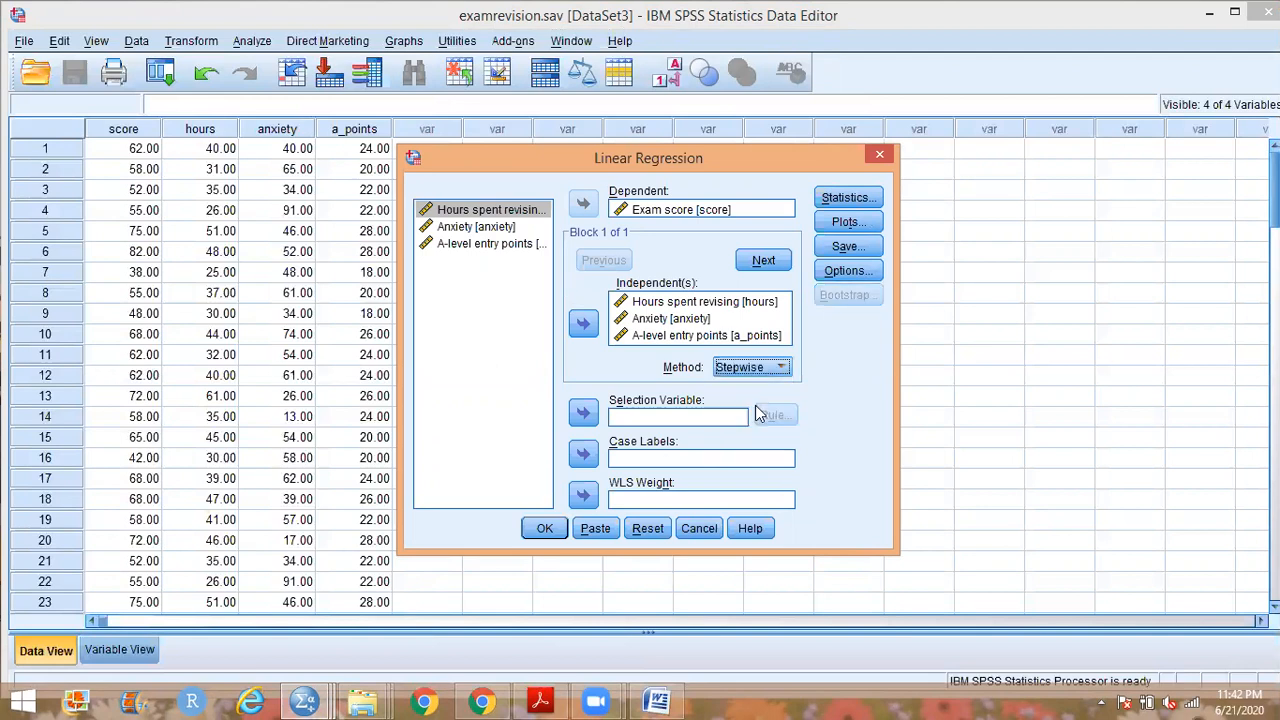
click(781, 367)
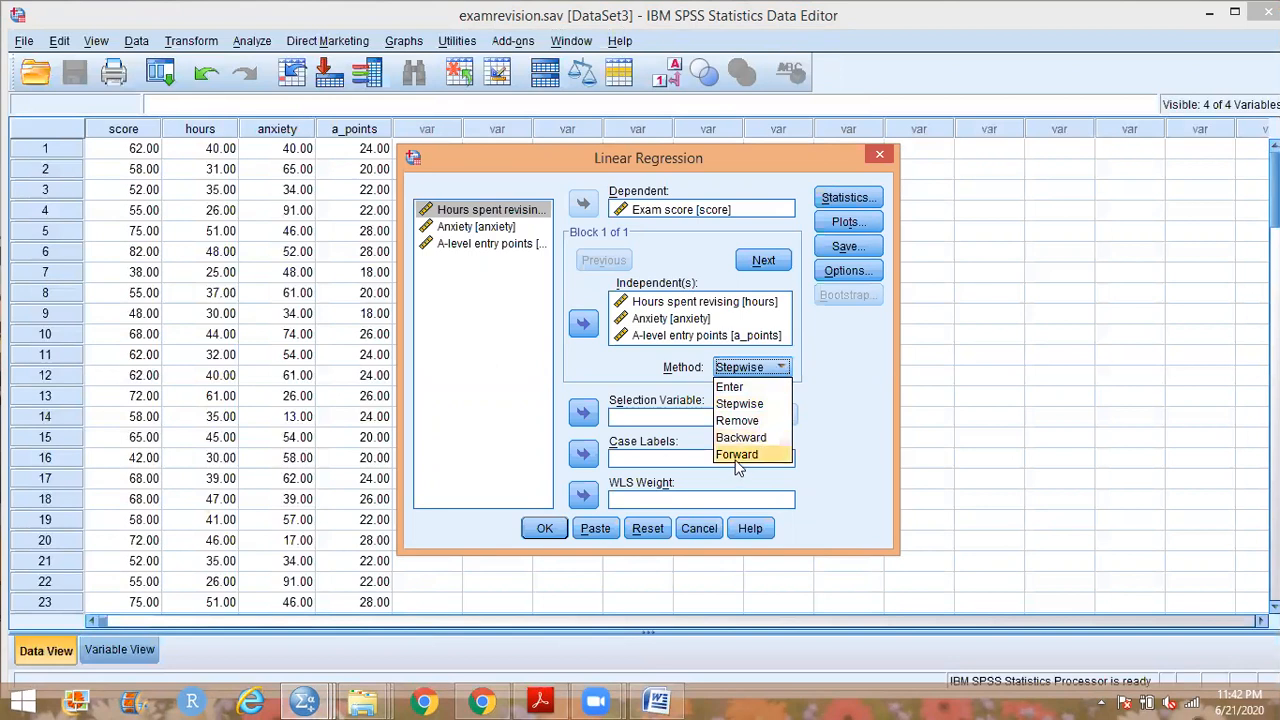
click(850, 362)
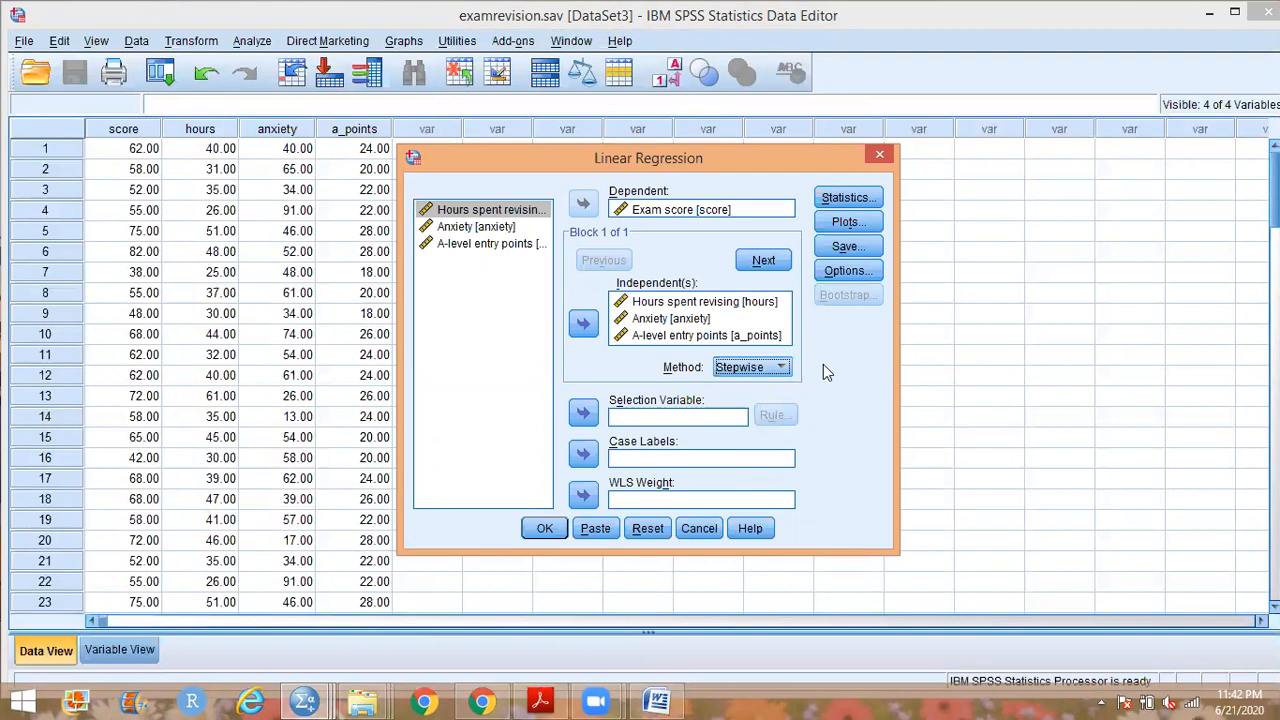
click(545, 530)
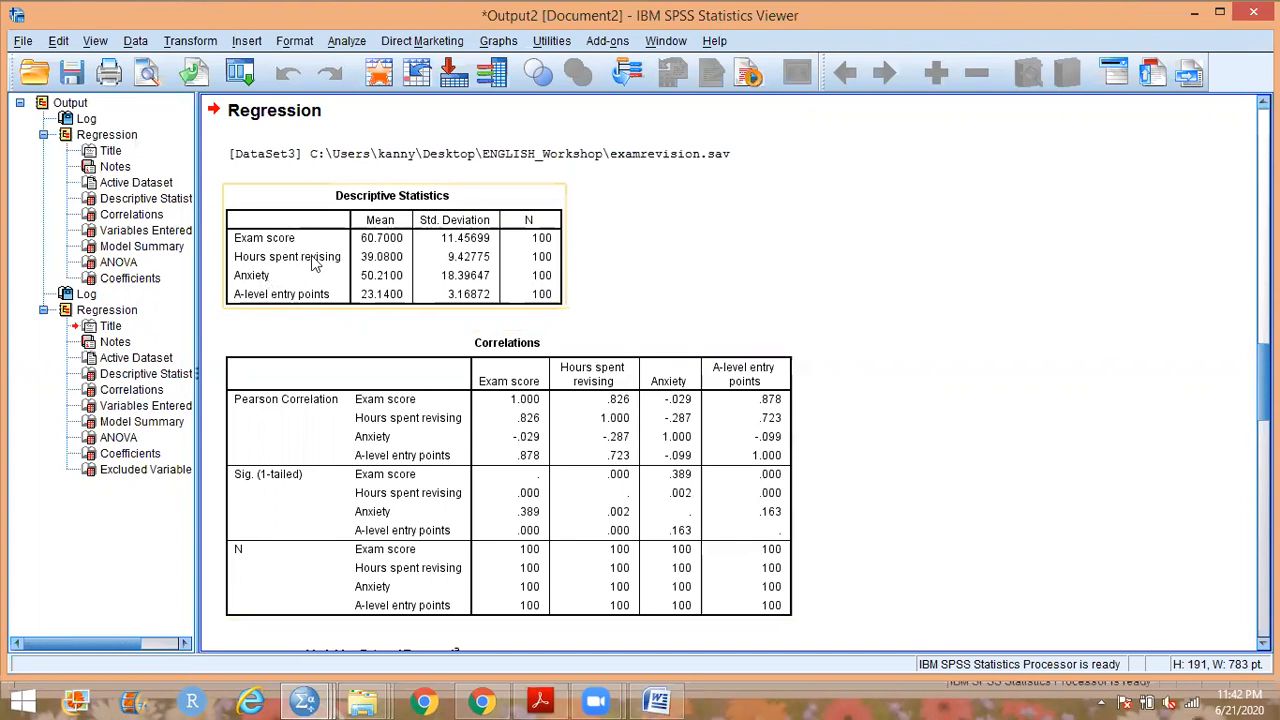
Examine the stepwise regression output, from the correlations and variables entered through model summary, ANOVA and coefficients to the excluded variables.
scroll(437, 386, down, 2)
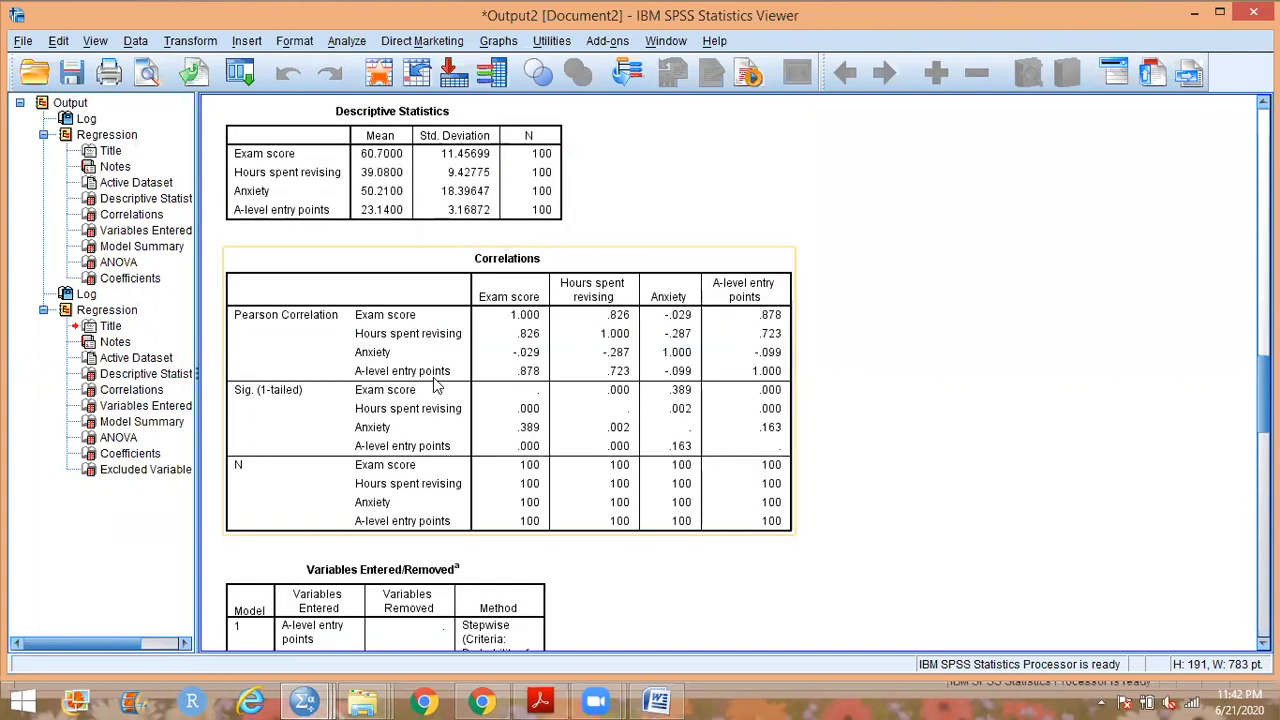
scroll(670, 386, down, 8)
scroll(670, 386, down, 2)
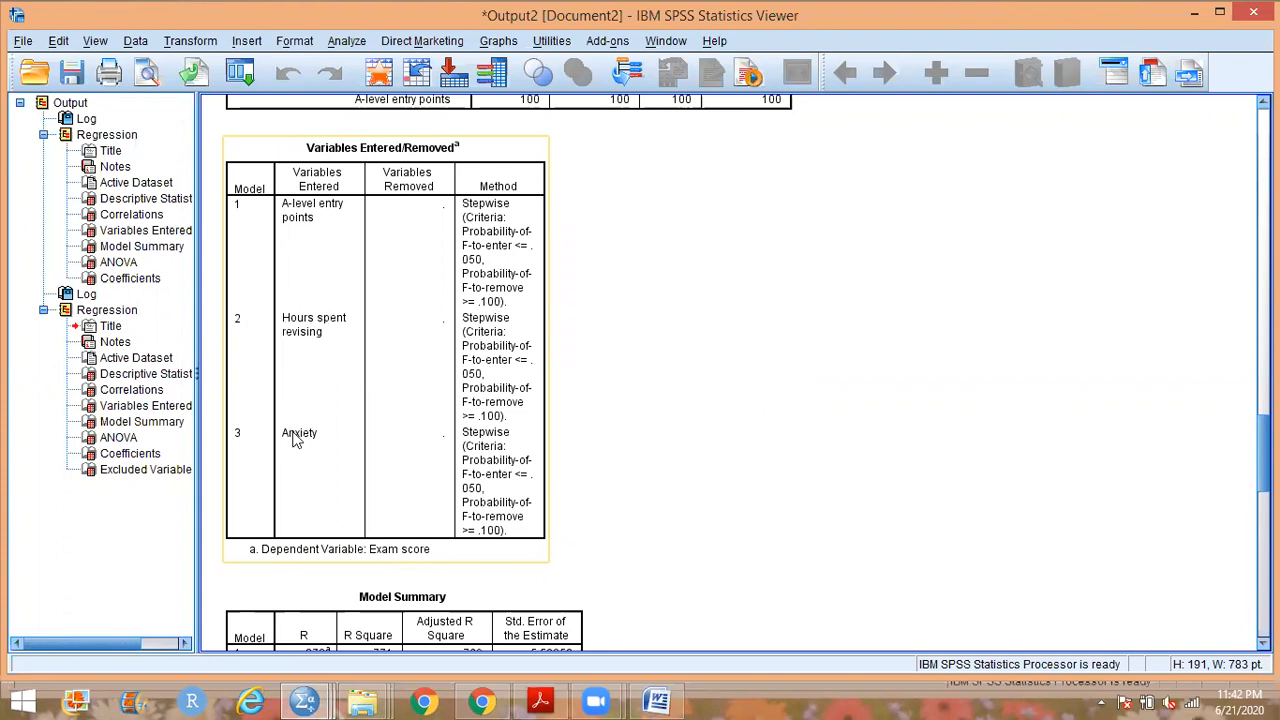
scroll(294, 440, down, 3)
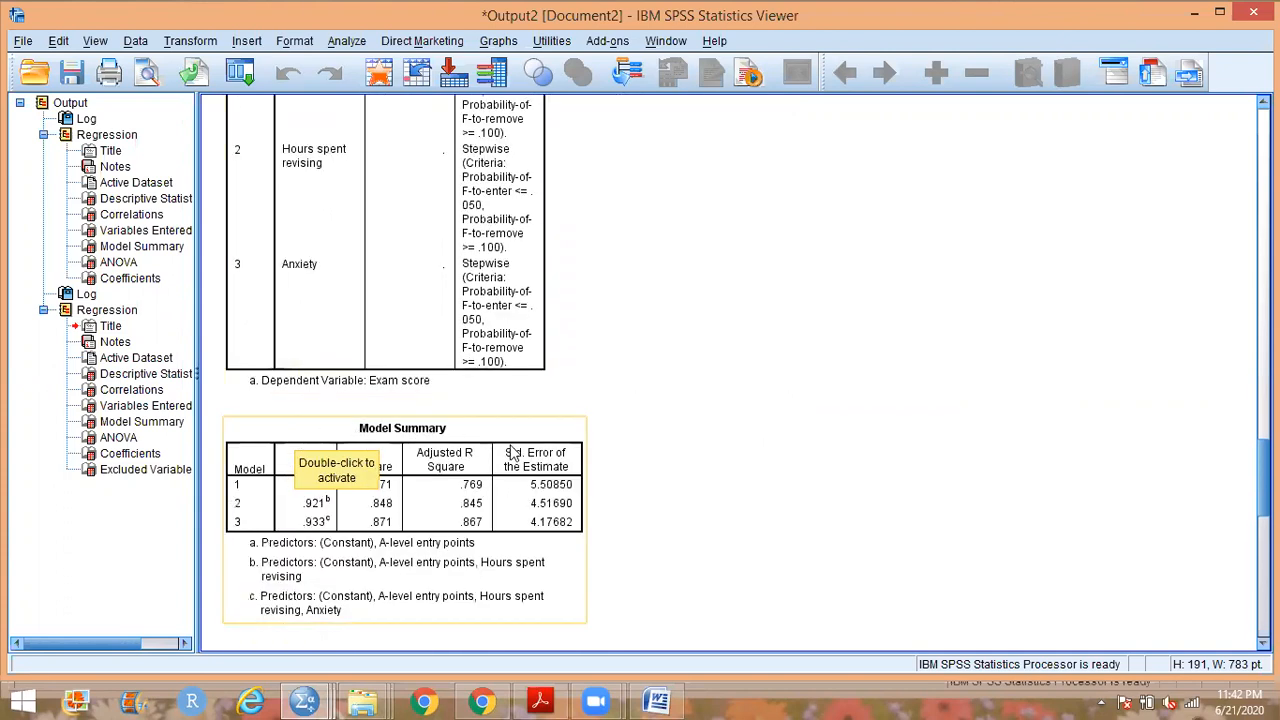
scroll(612, 468, down, 3)
scroll(616, 466, down, 3)
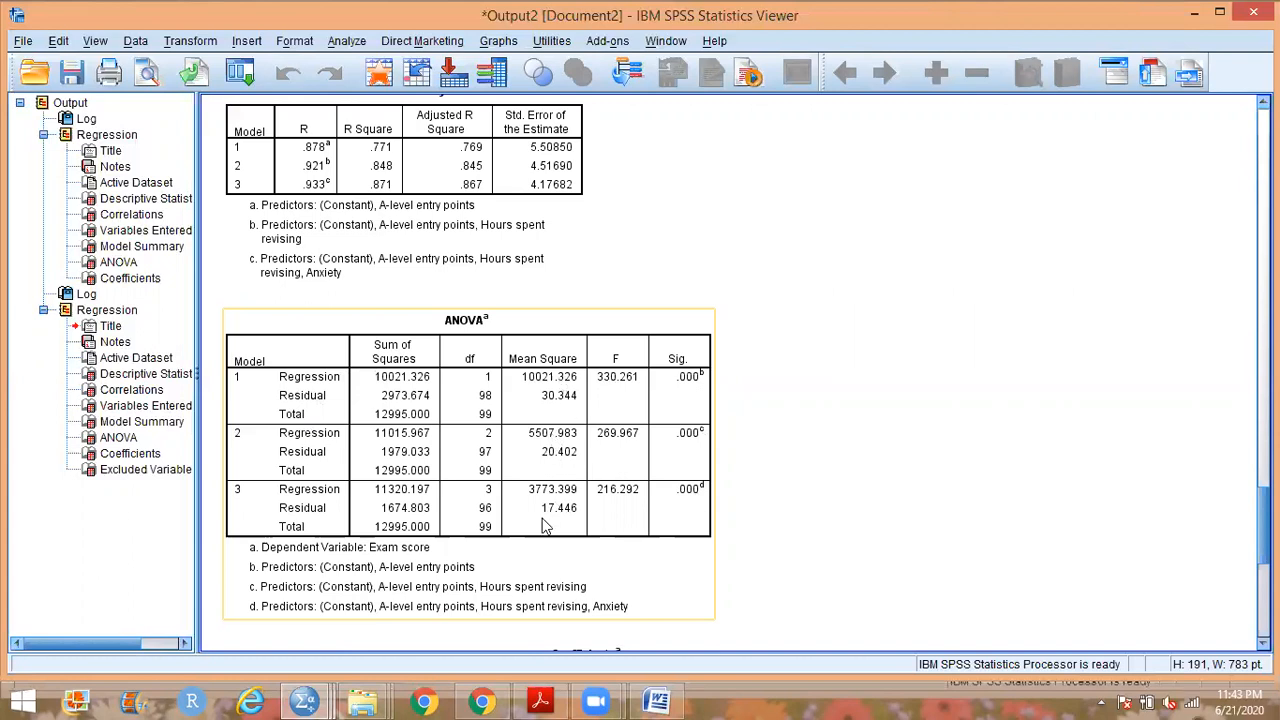
scroll(545, 520, down, 7)
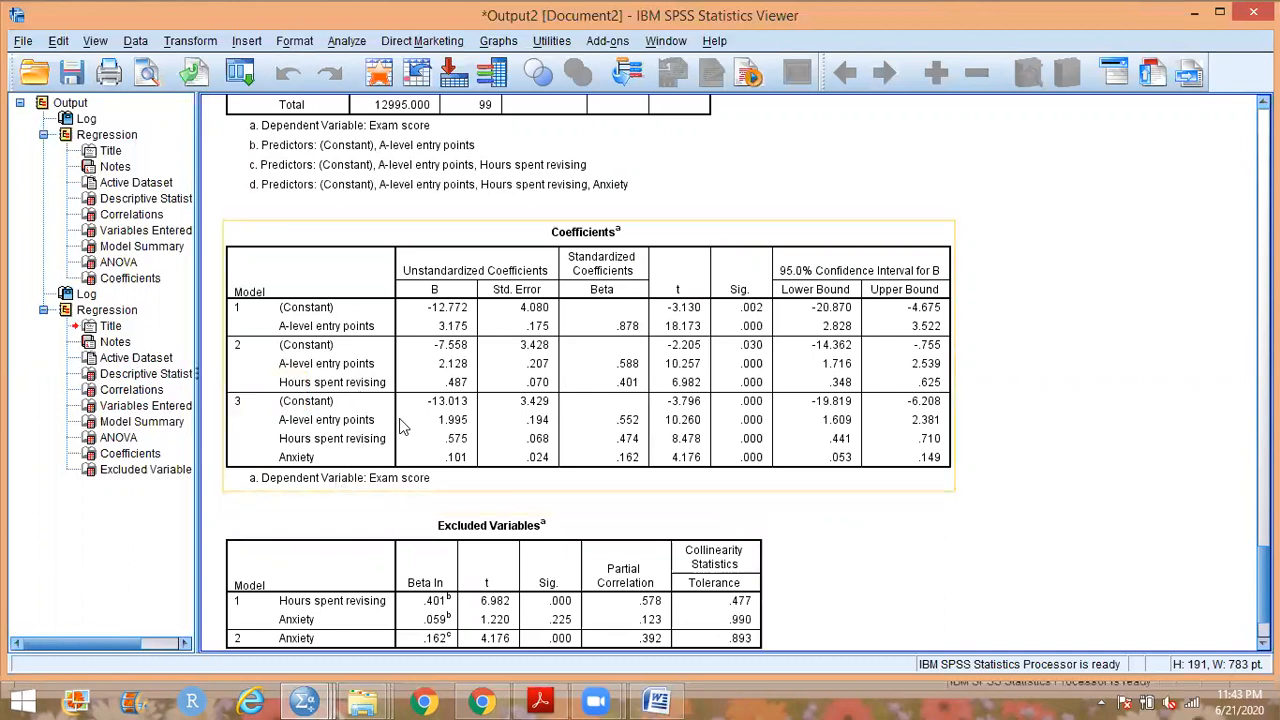
scroll(410, 425, down, 2)
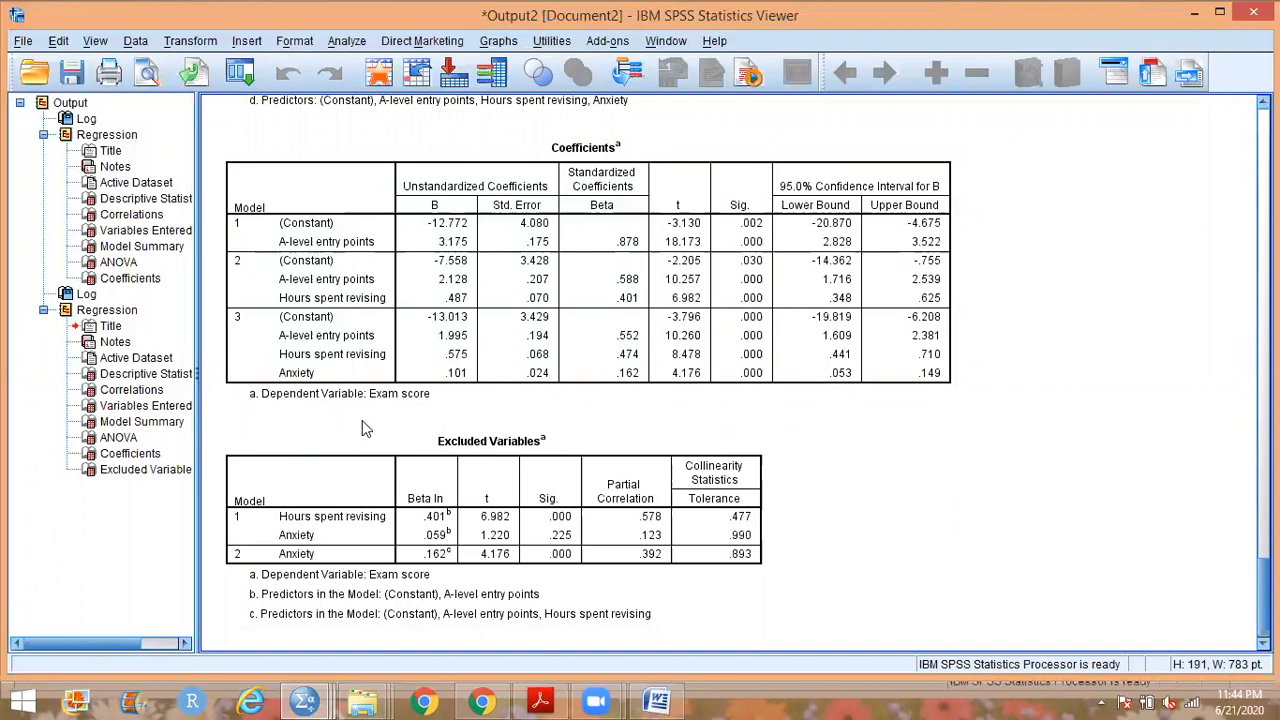
click(572, 362)
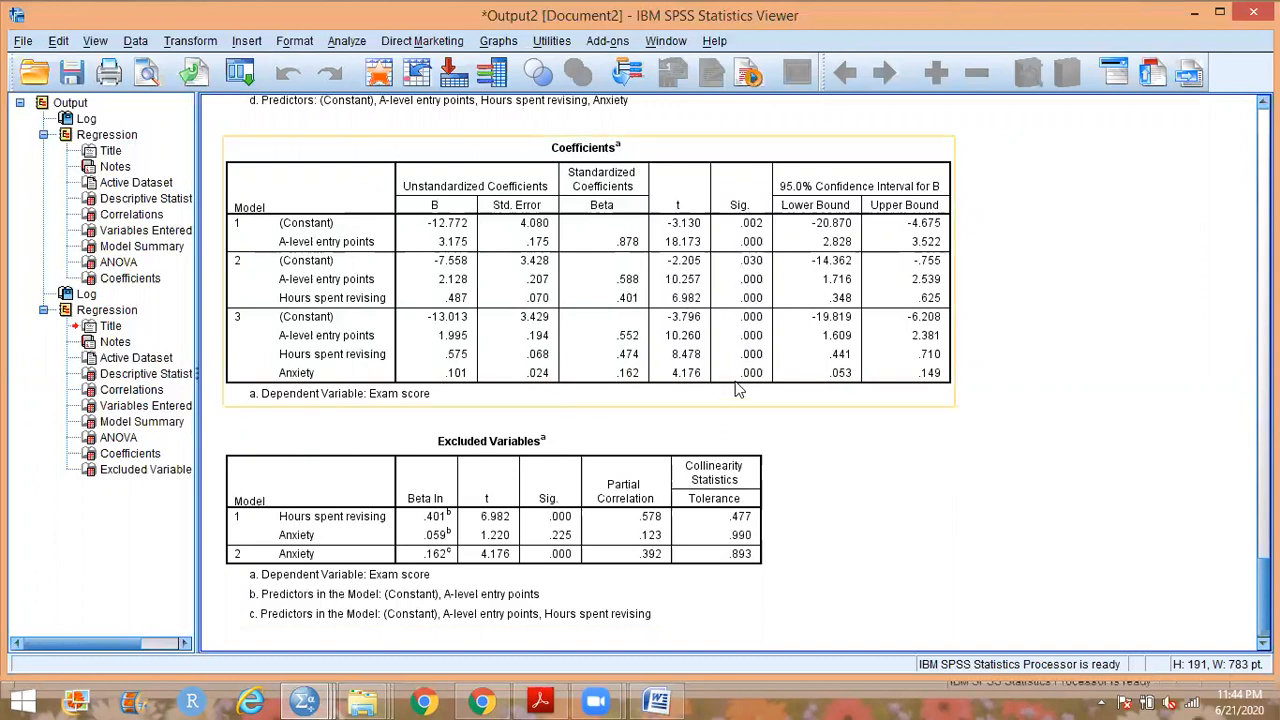
scroll(733, 396, down, 1)
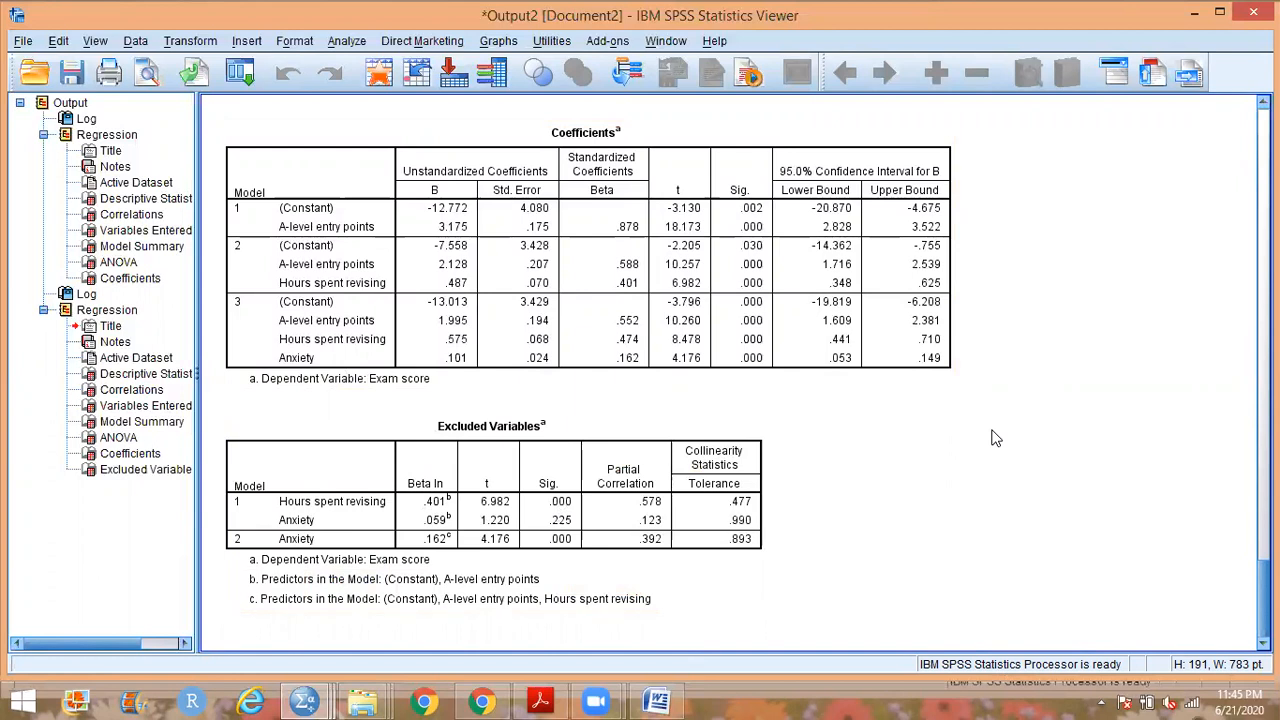
Recall the Linear Regression dialog, check the available entry methods and run the exam score regression again.
click(245, 76)
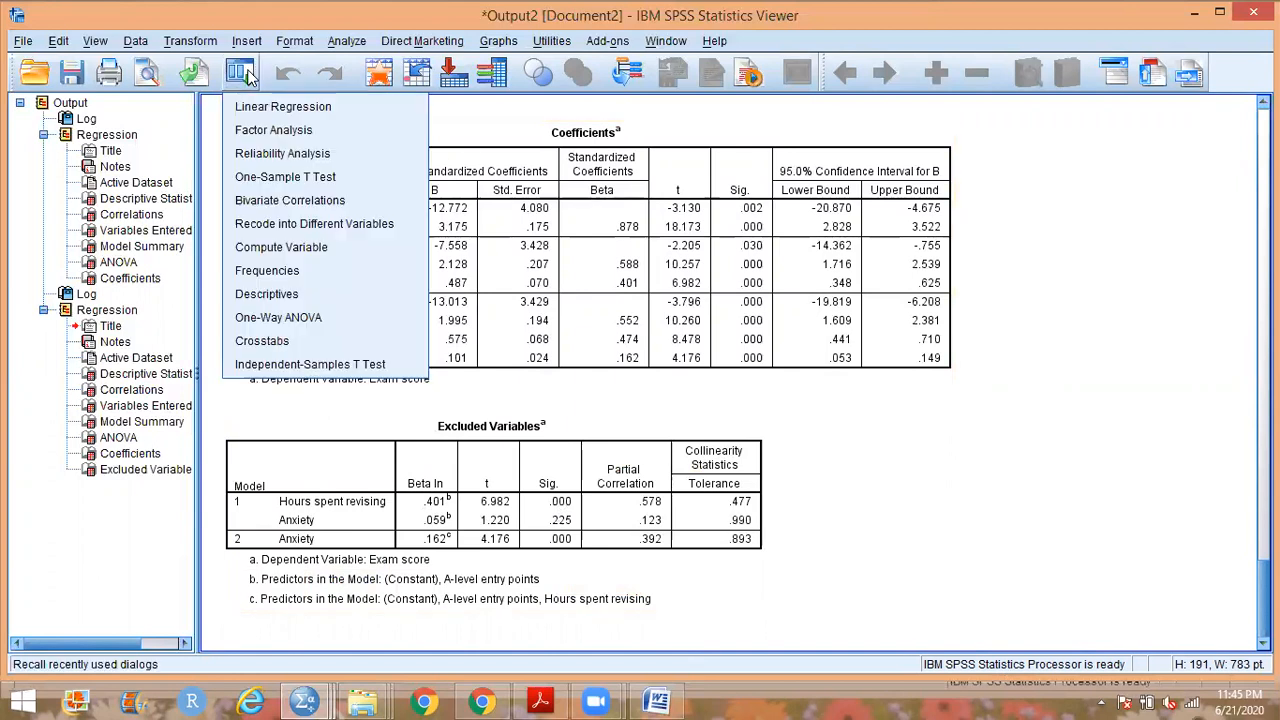
click(300, 106)
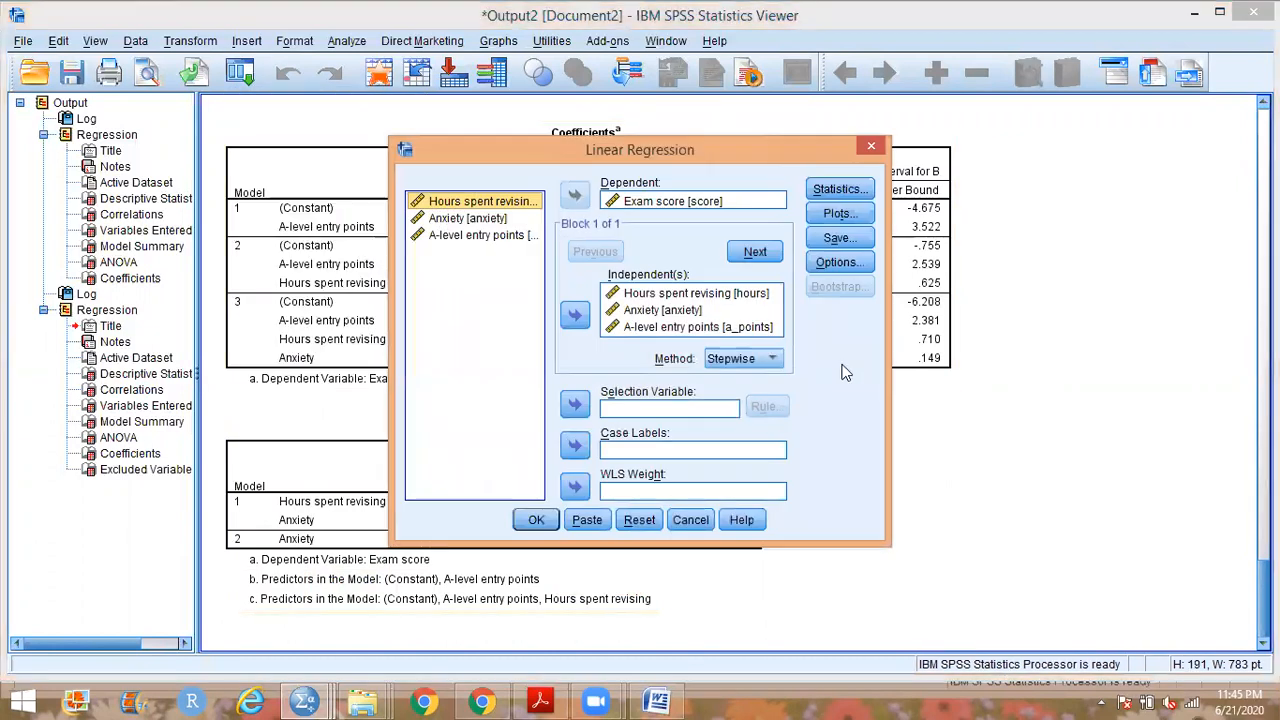
click(772, 360)
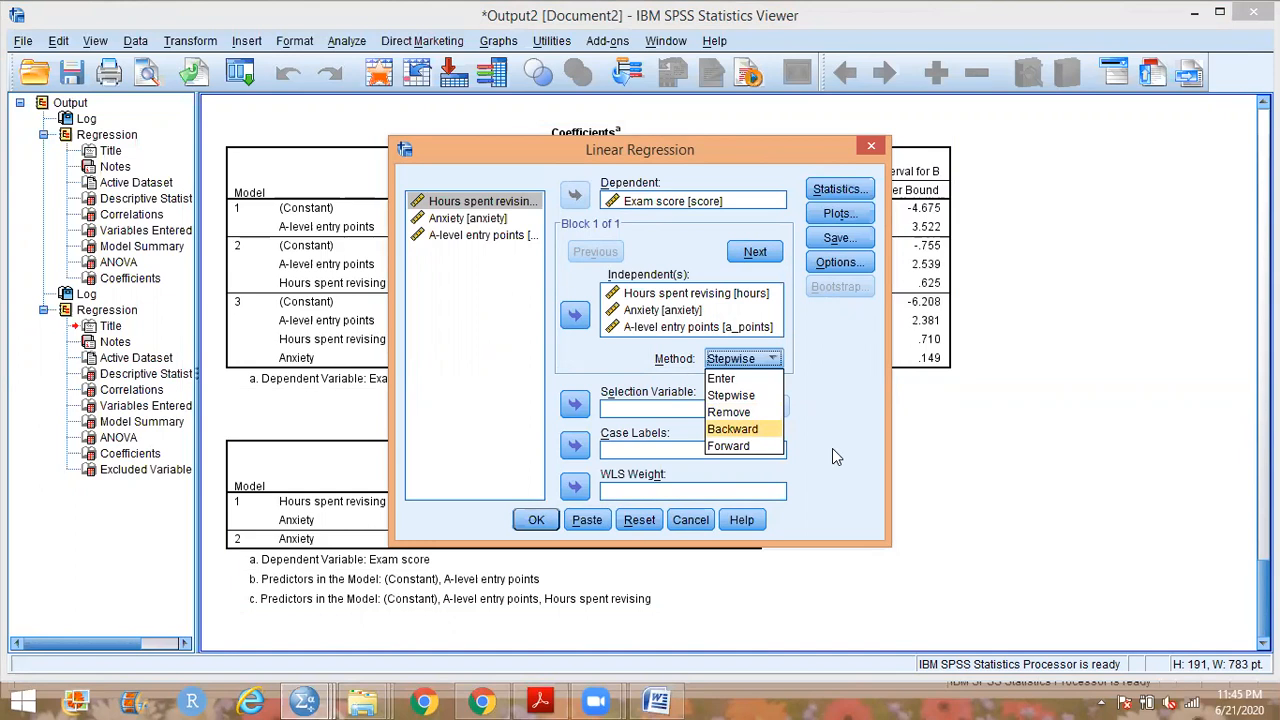
click(538, 522)
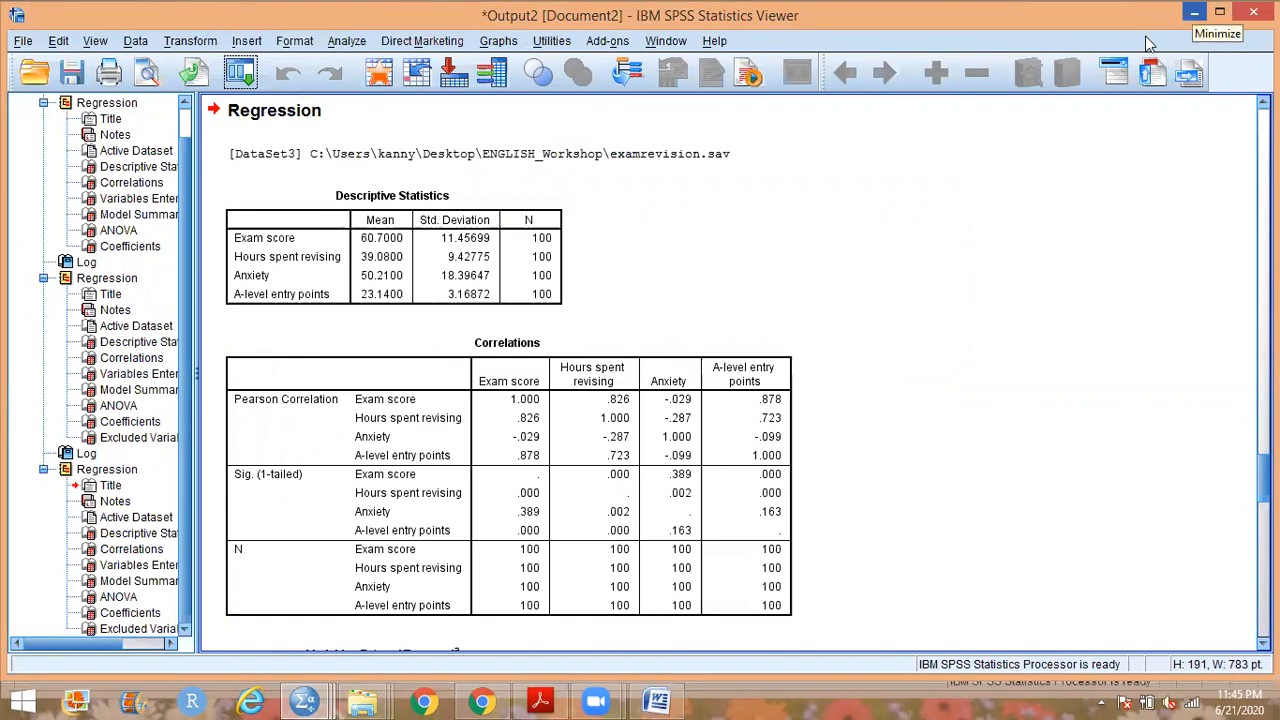
Switch to the workshop PDF in Adobe Acrobat Reader and go through its closing slides to the quiz on page 16.
click(541, 700)
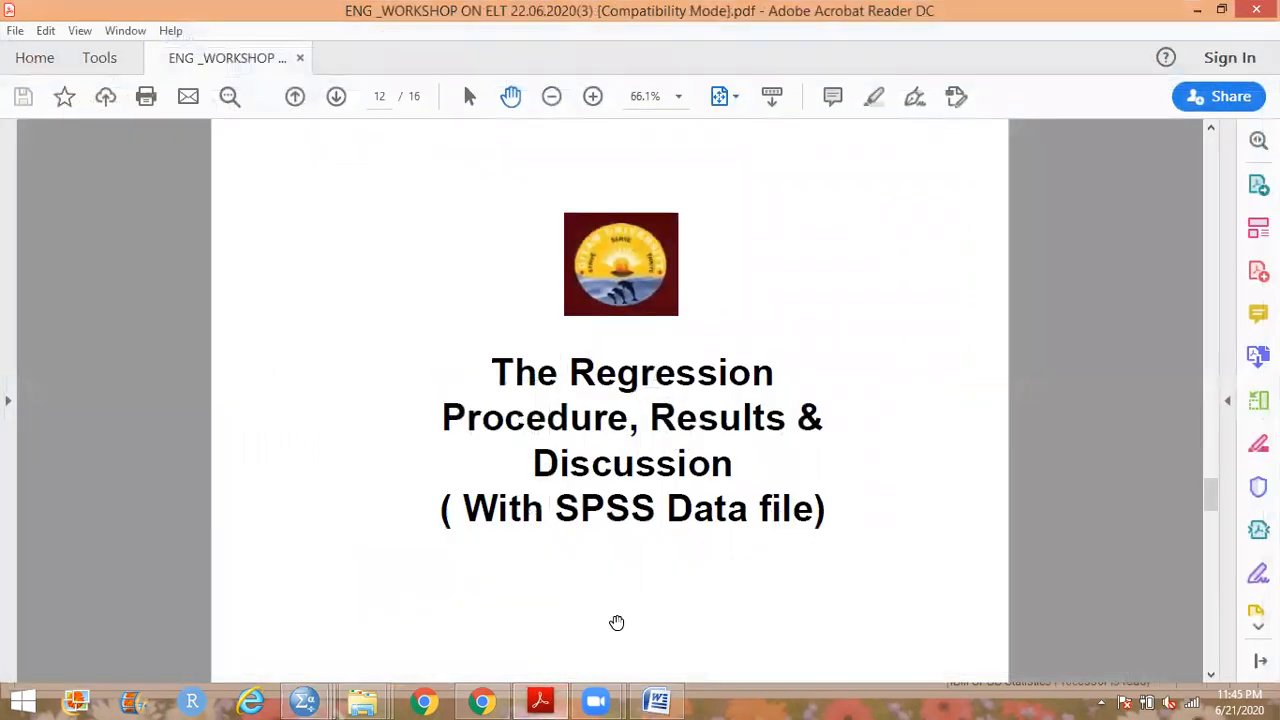
scroll(620, 573, down, 2)
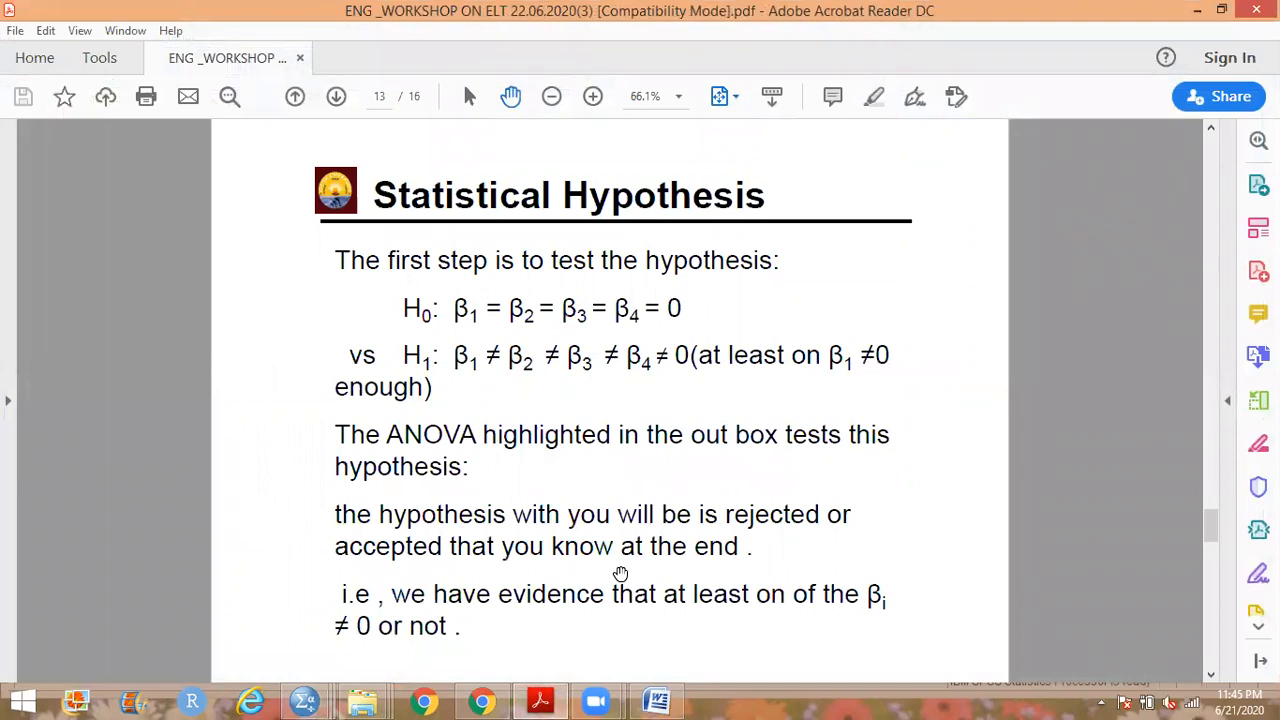
scroll(620, 573, down, 2)
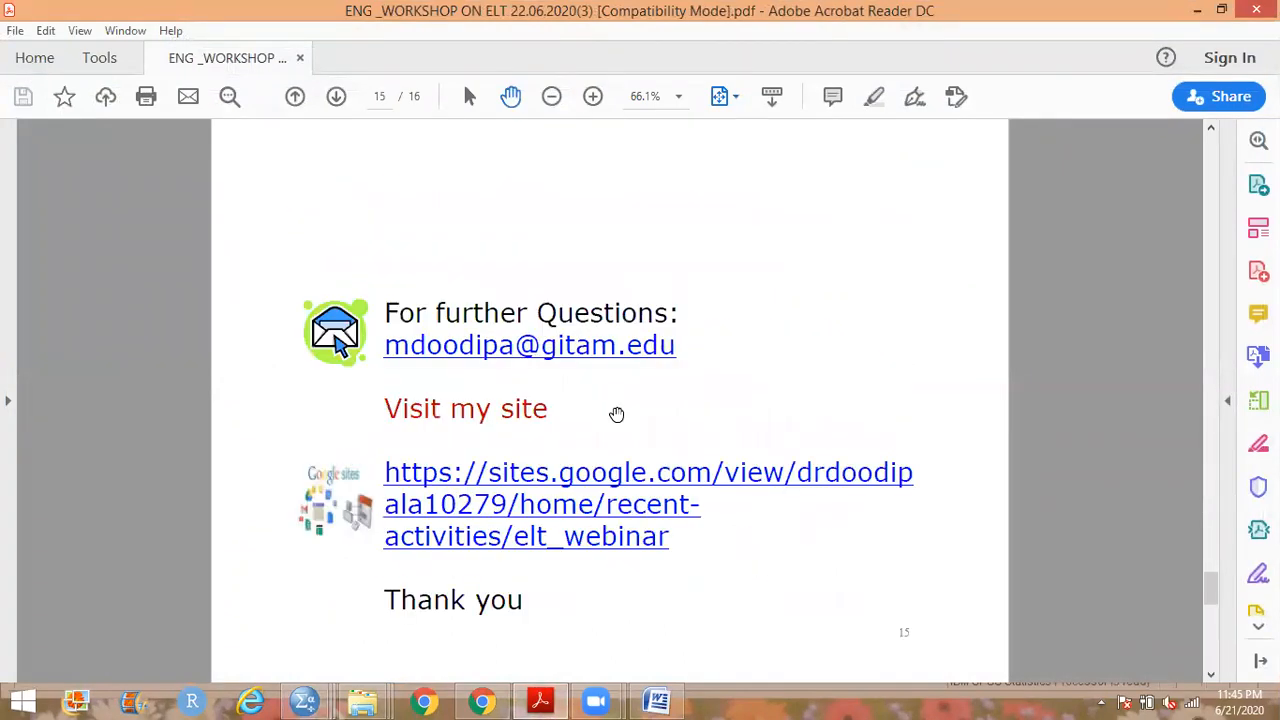
scroll(648, 380, up, 1)
scroll(648, 380, down, 2)
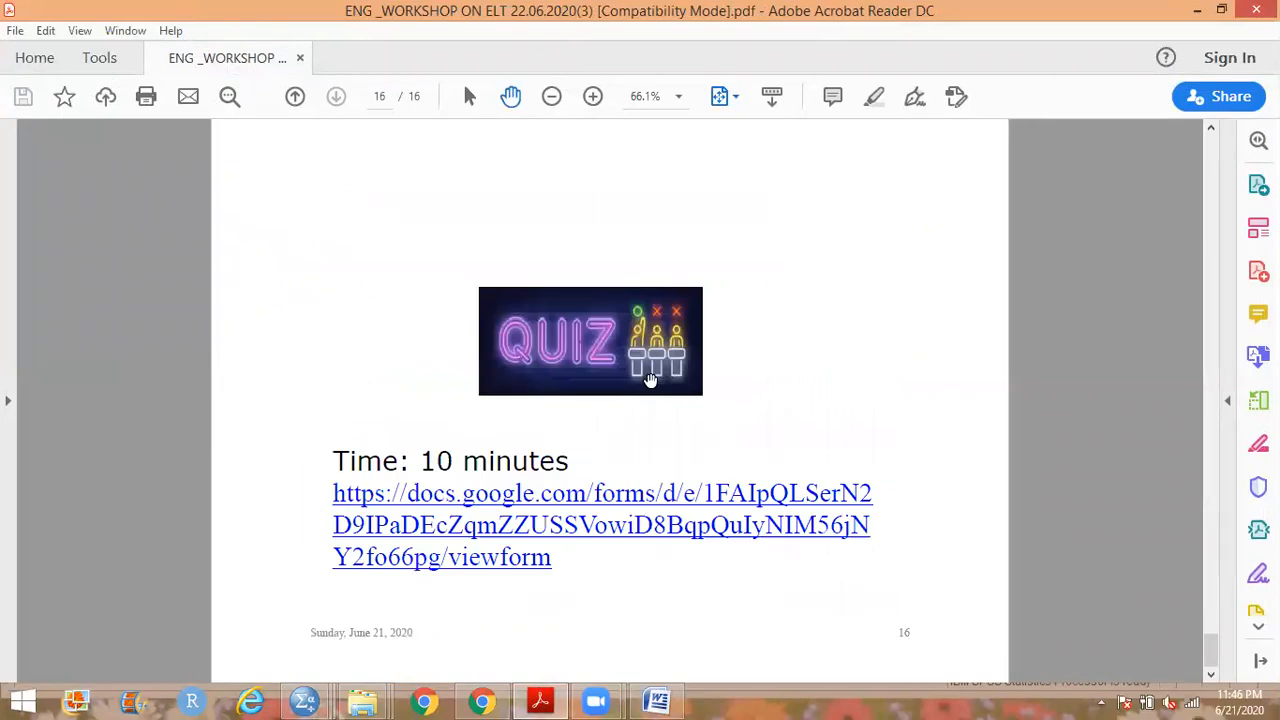